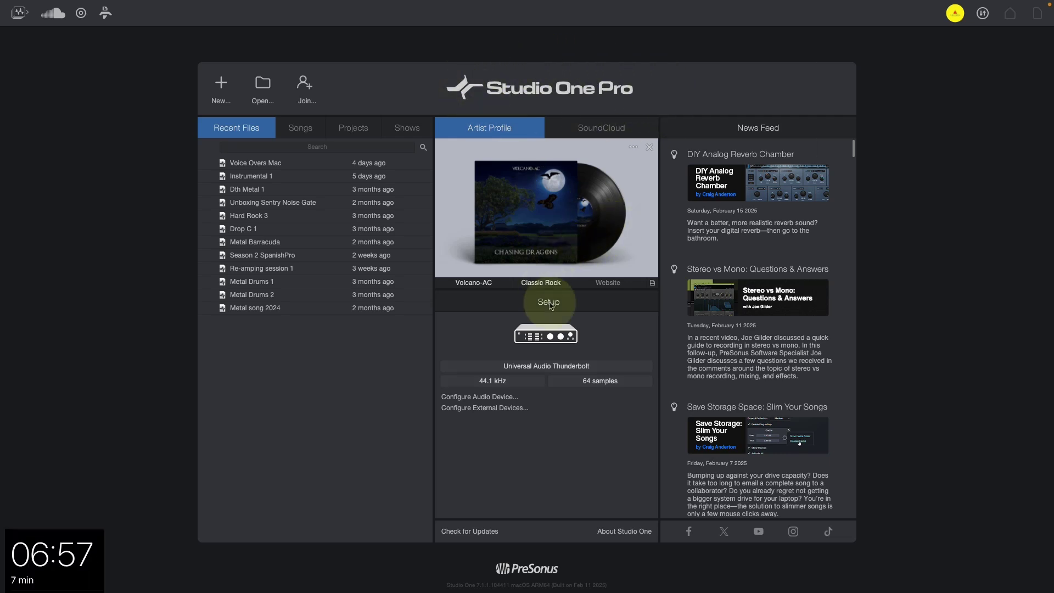
Open Preferences on Audio Setup from the audio interface icon on the Start page
left_click(547, 343)
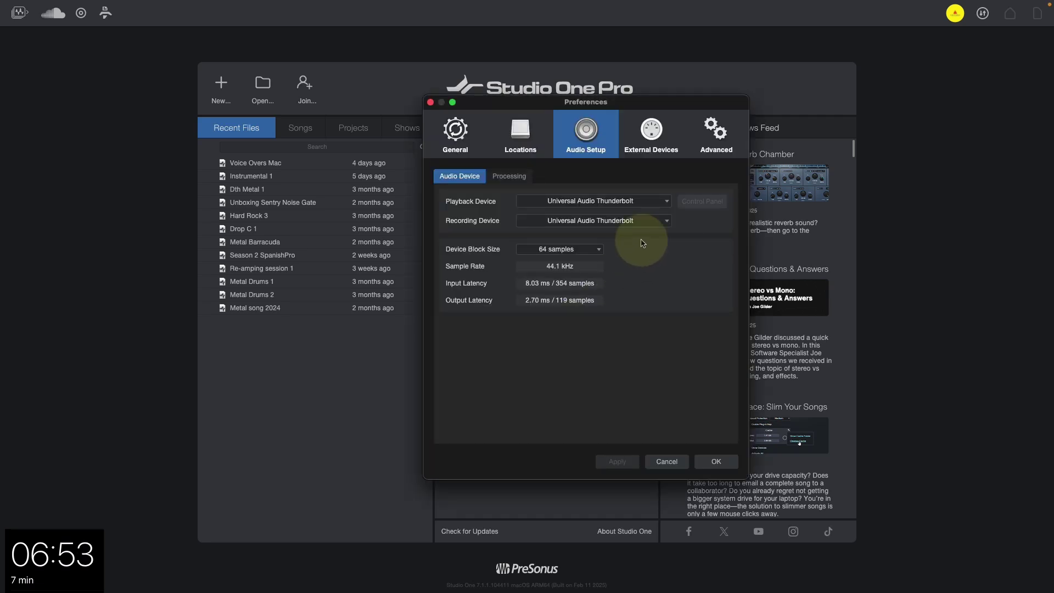
Check the Playback and Recording Device lists, keeping Universal Audio Thunderbolt for both
left_click(667, 202)
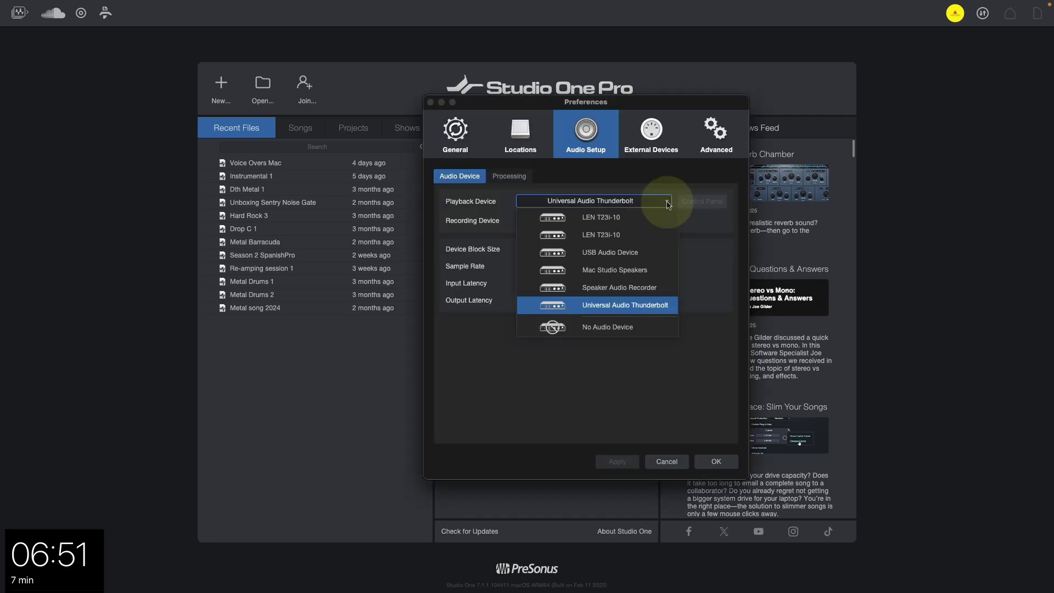
left_click(669, 204)
left_click(668, 220)
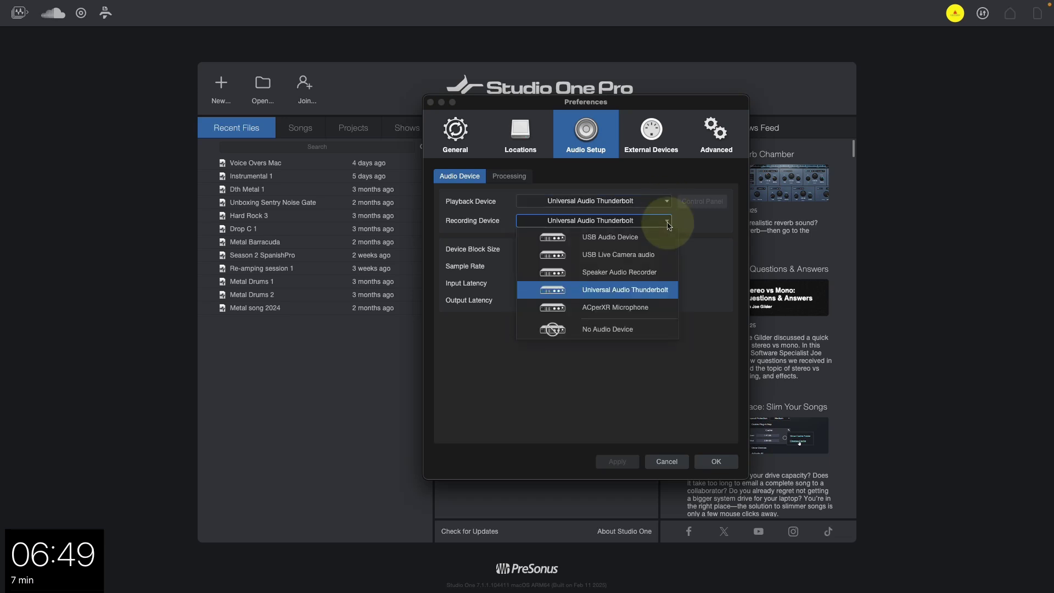
left_click(669, 224)
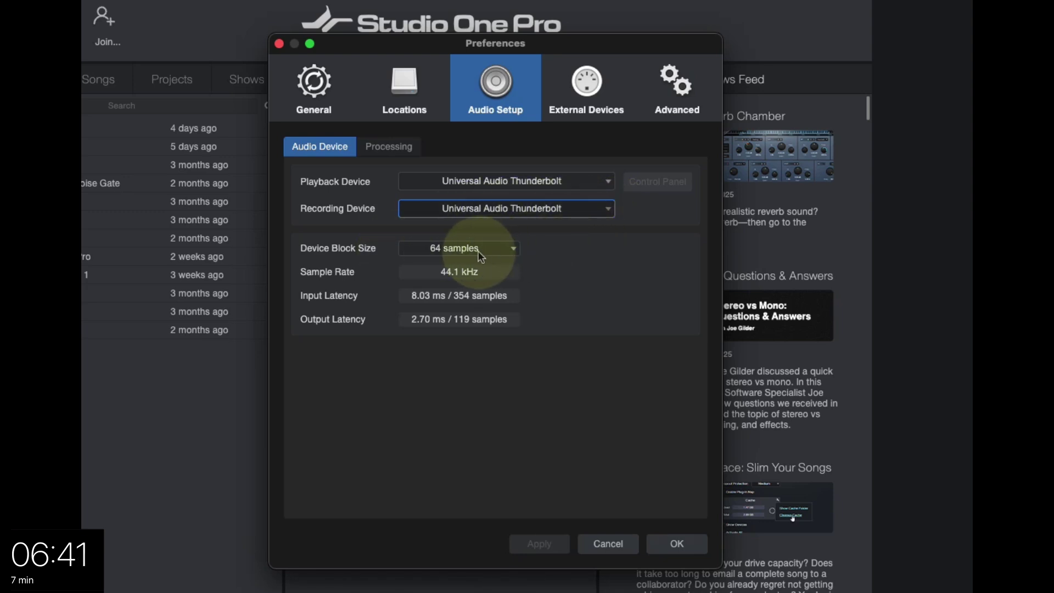
Try block sizes 32 and 512, then settle the Device Block Size at 64 samples and confirm
left_click(512, 249)
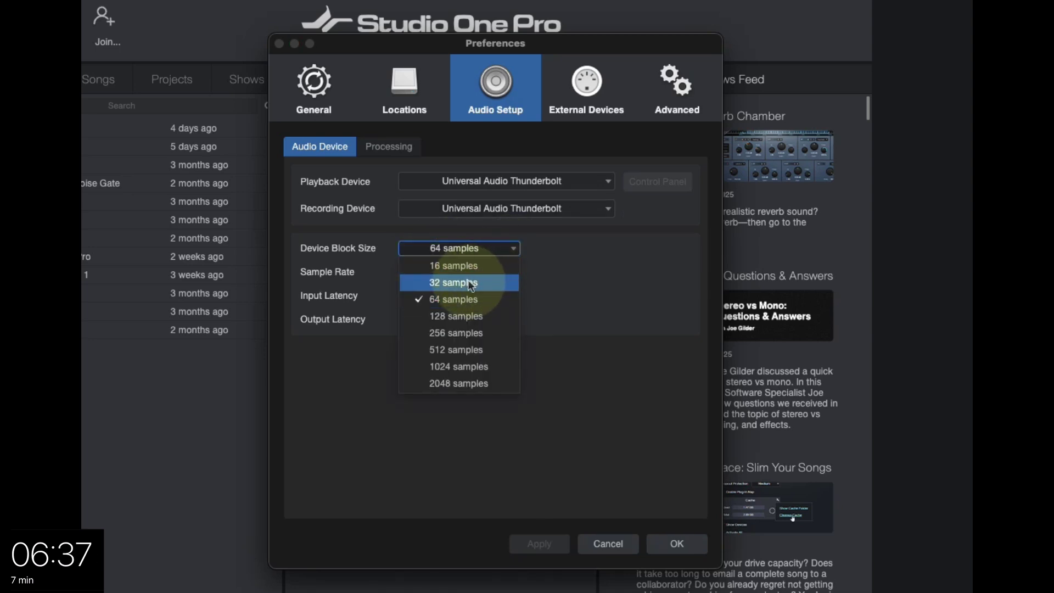
left_click(471, 284)
left_click(518, 254)
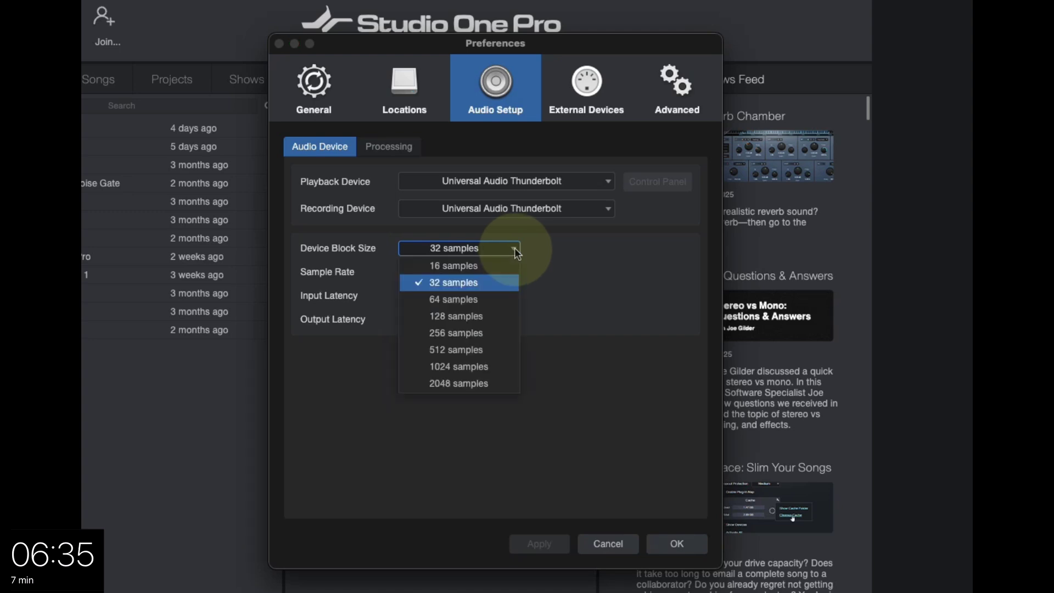
left_click(484, 293)
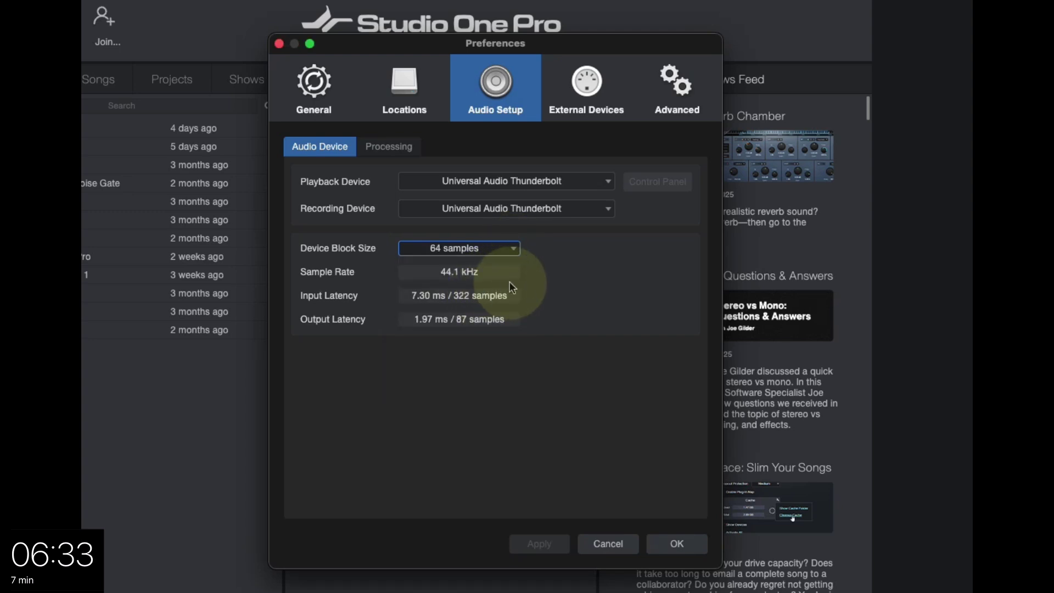
left_click(517, 250)
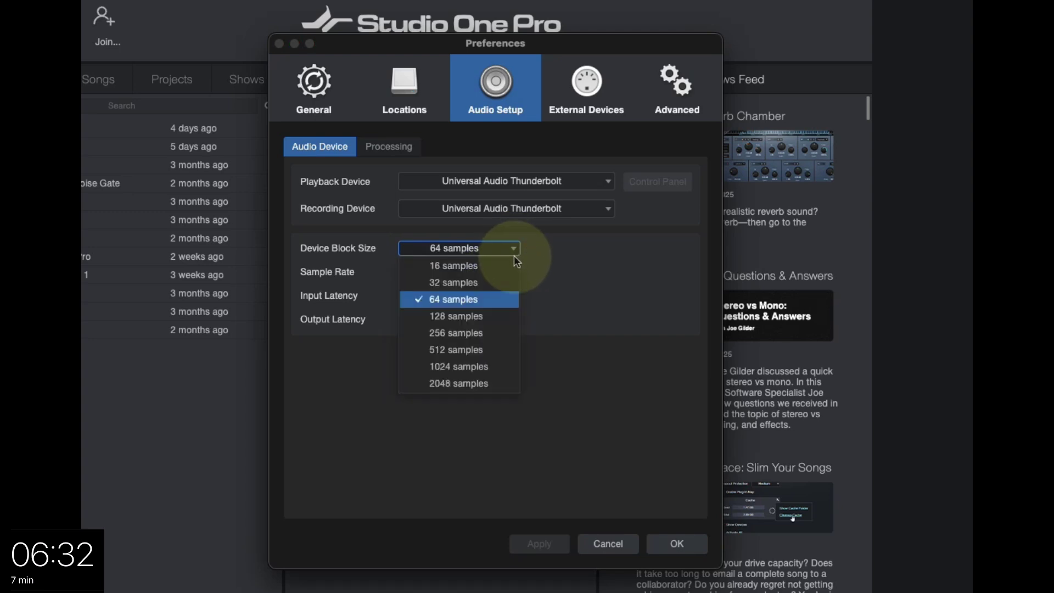
left_click(477, 350)
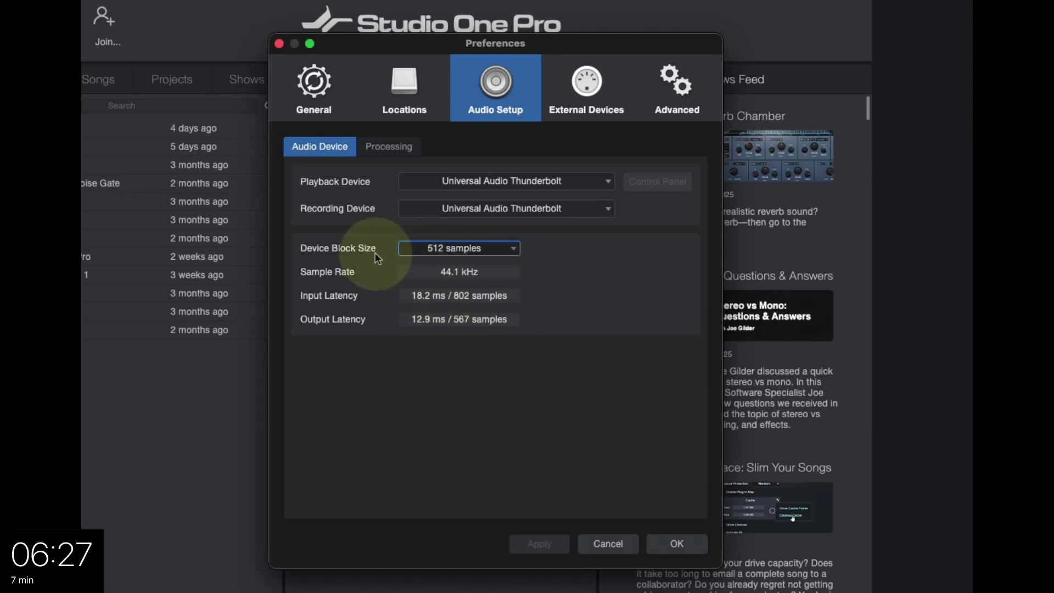
left_click(519, 254)
left_click(473, 282)
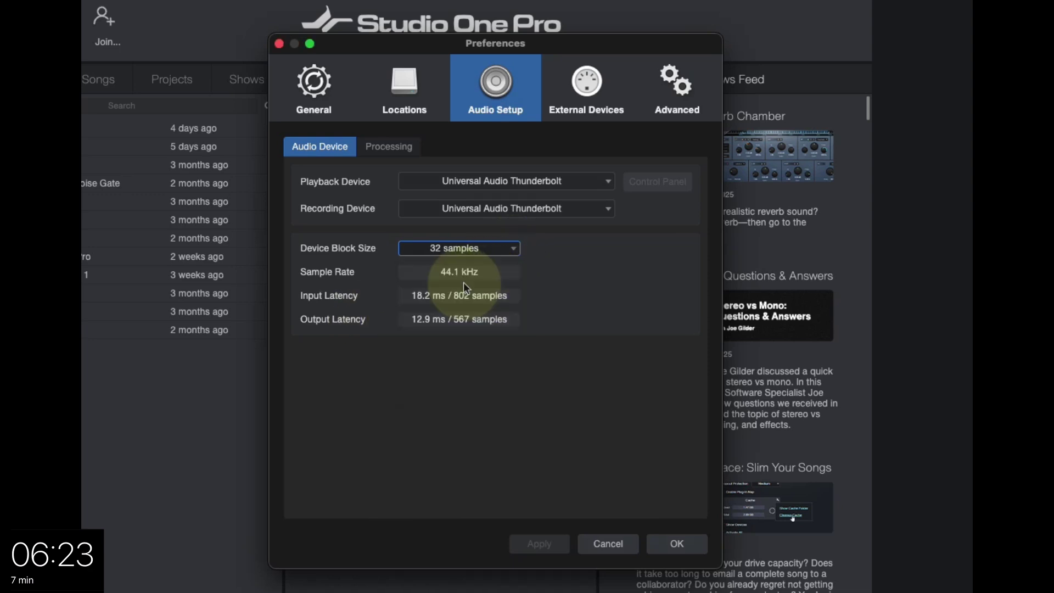
left_click(483, 250)
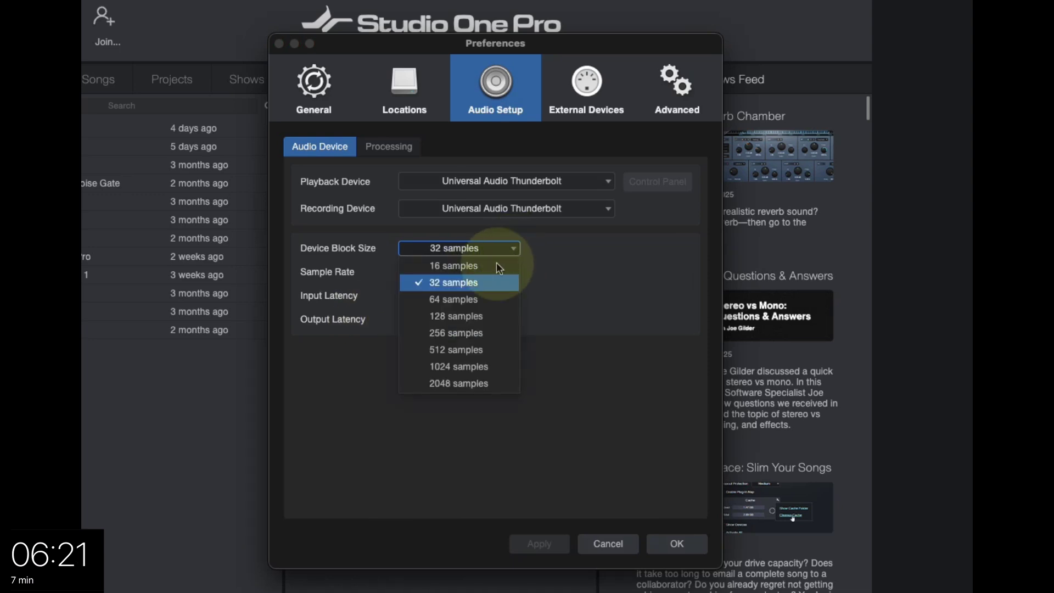
left_click(456, 299)
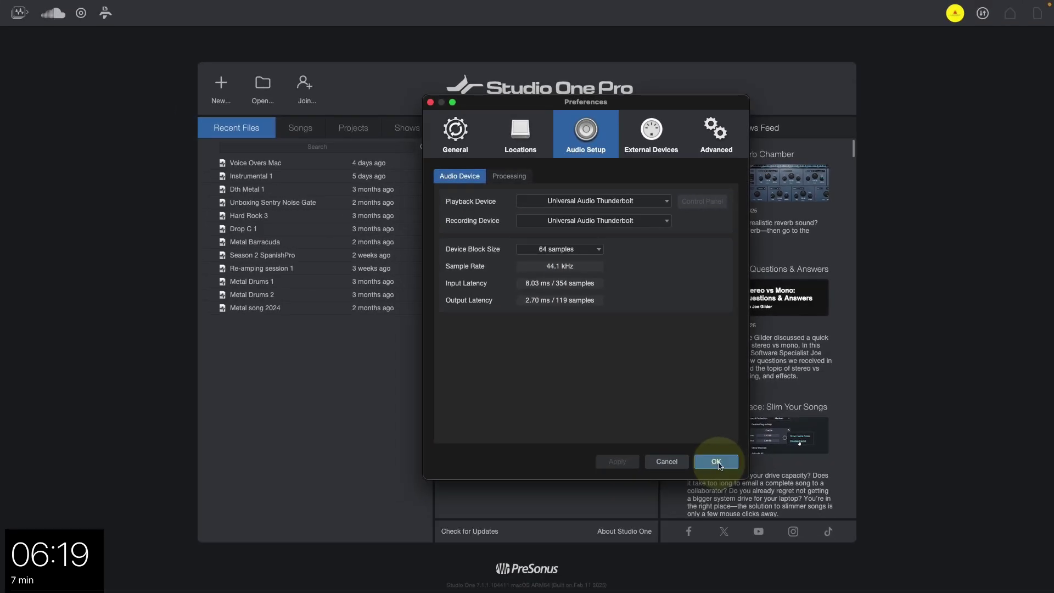
left_click(677, 544)
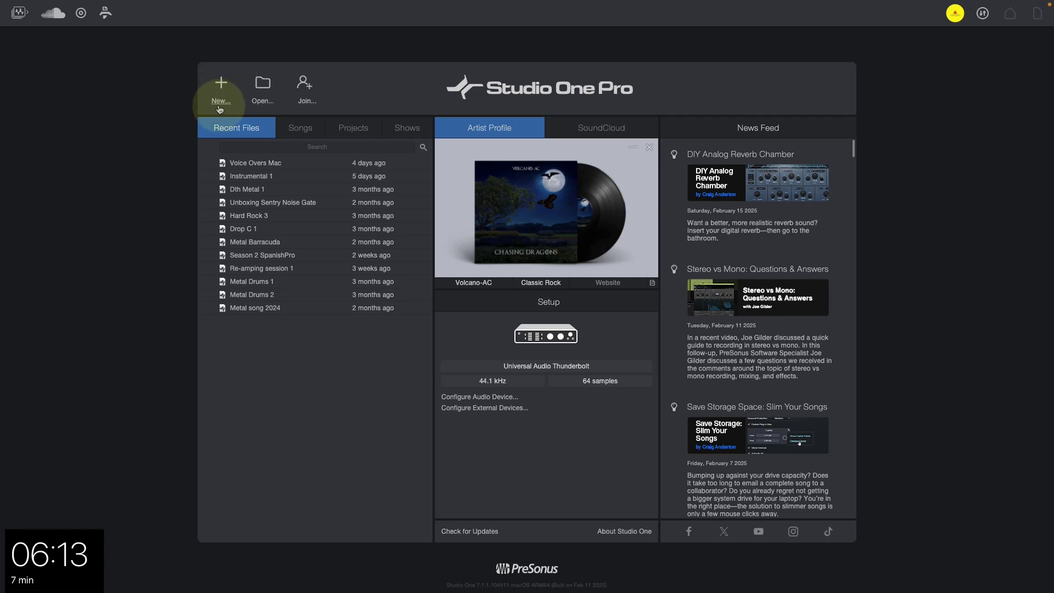
Create a new Record and Mix song named 'Tutorial' with sample rate 44.1 kHz
left_click(221, 84)
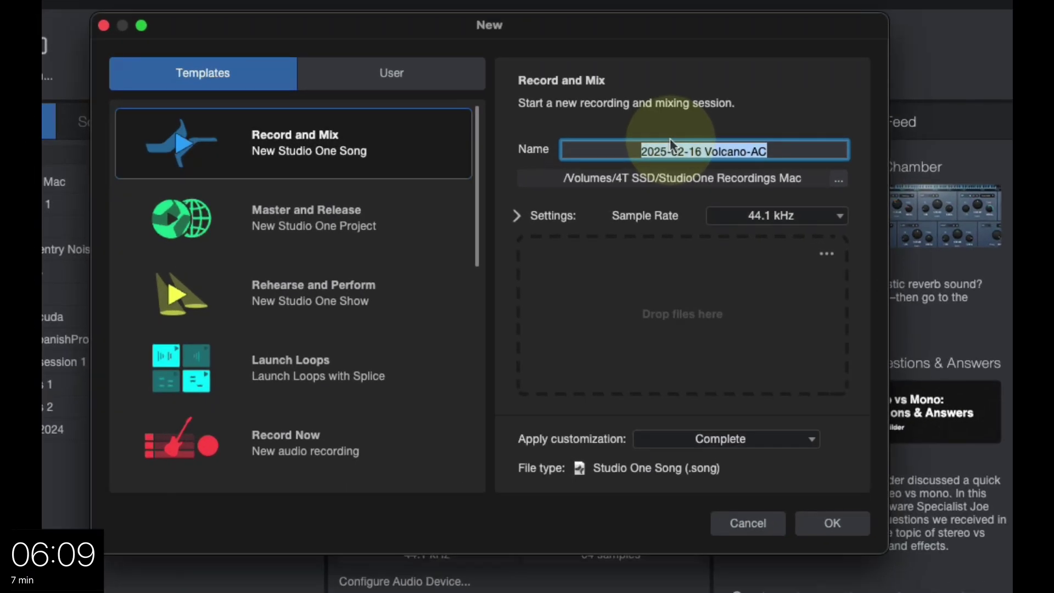
type("Tutorial")
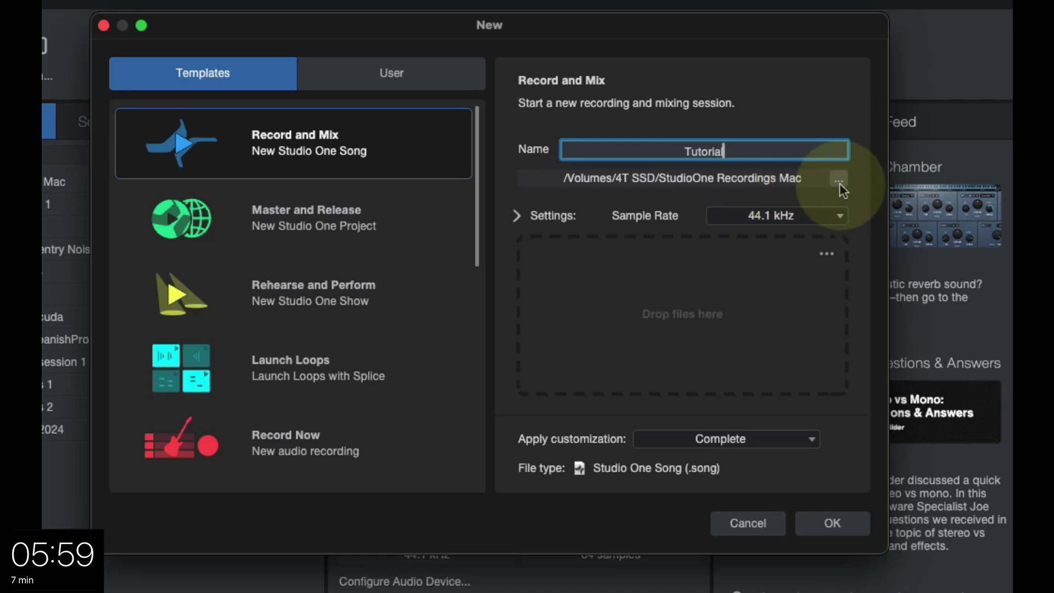
left_click(836, 216)
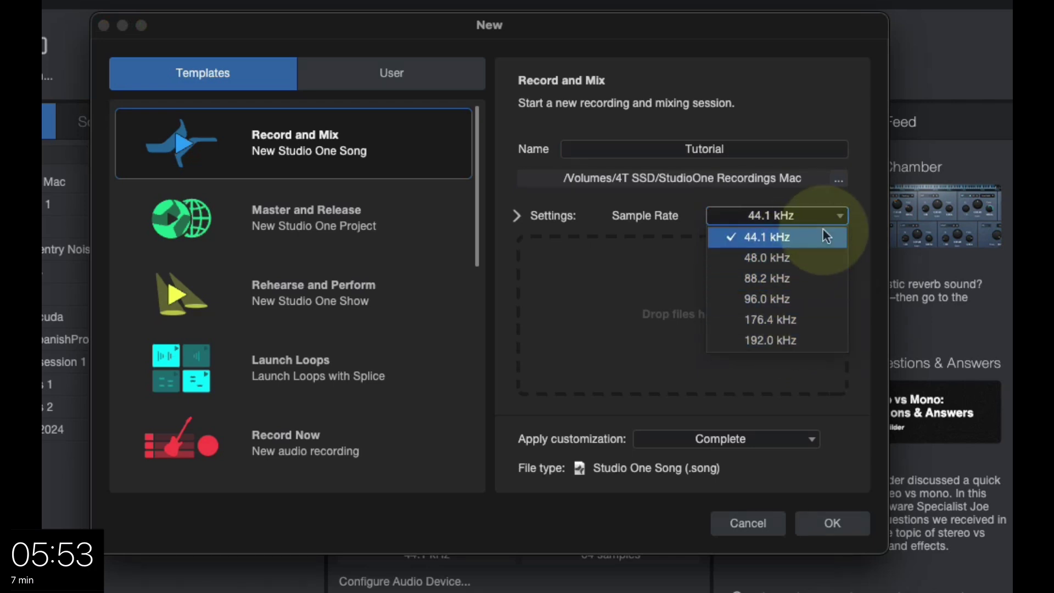
left_click(843, 218)
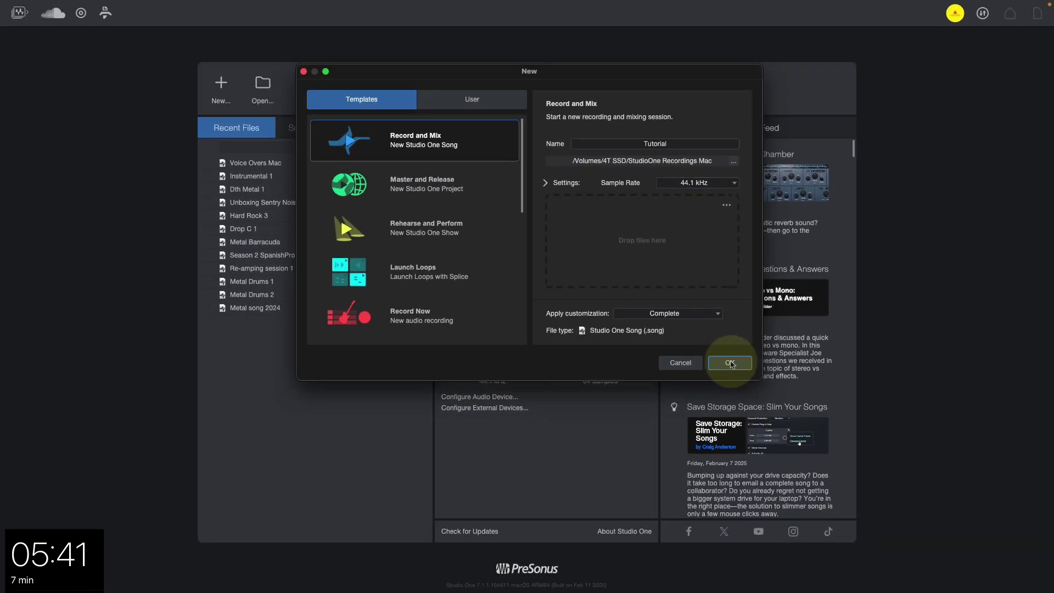
left_click(811, 487)
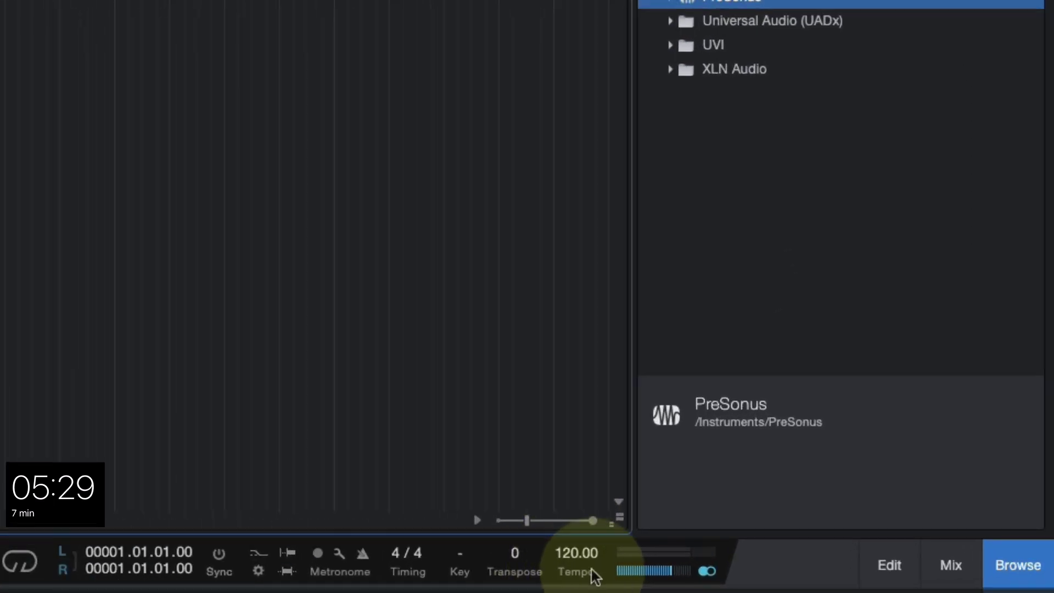
Change the transport tempo from 45 to 110 BPM
double_click(571, 555)
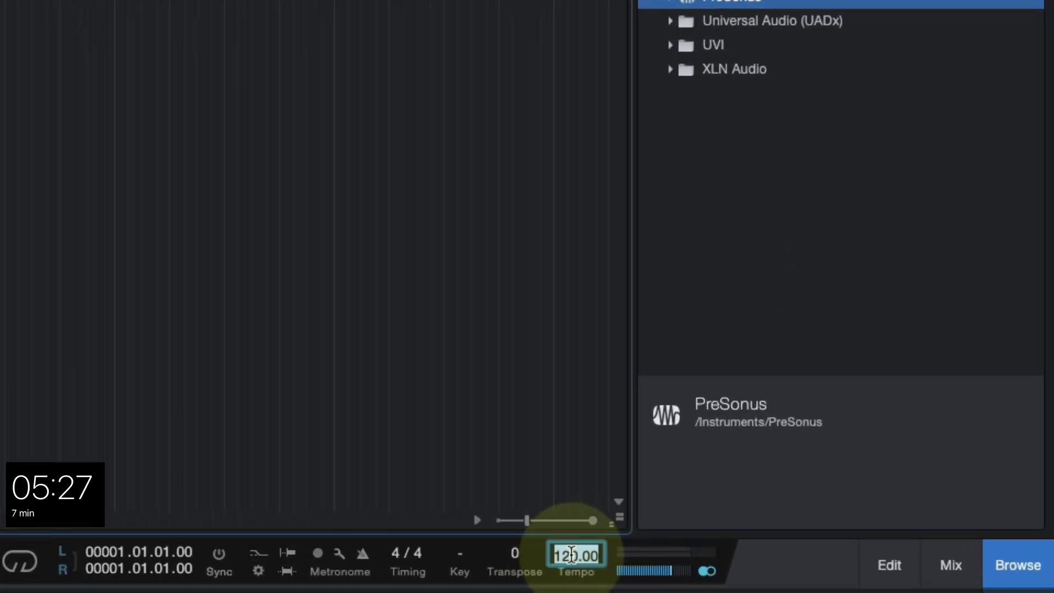
left_click_drag(575, 556, 553, 556)
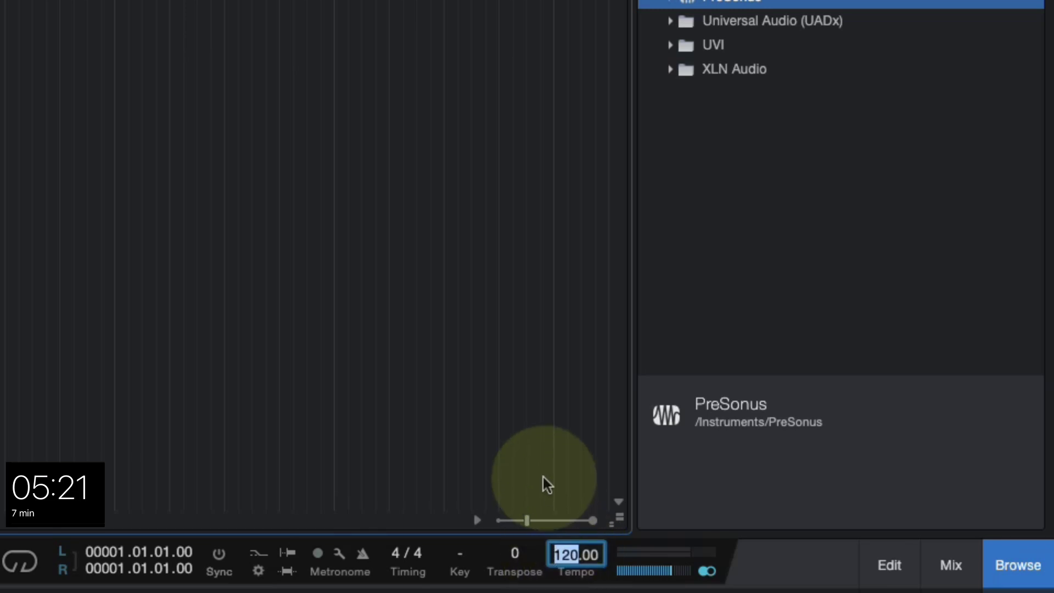
type("45")
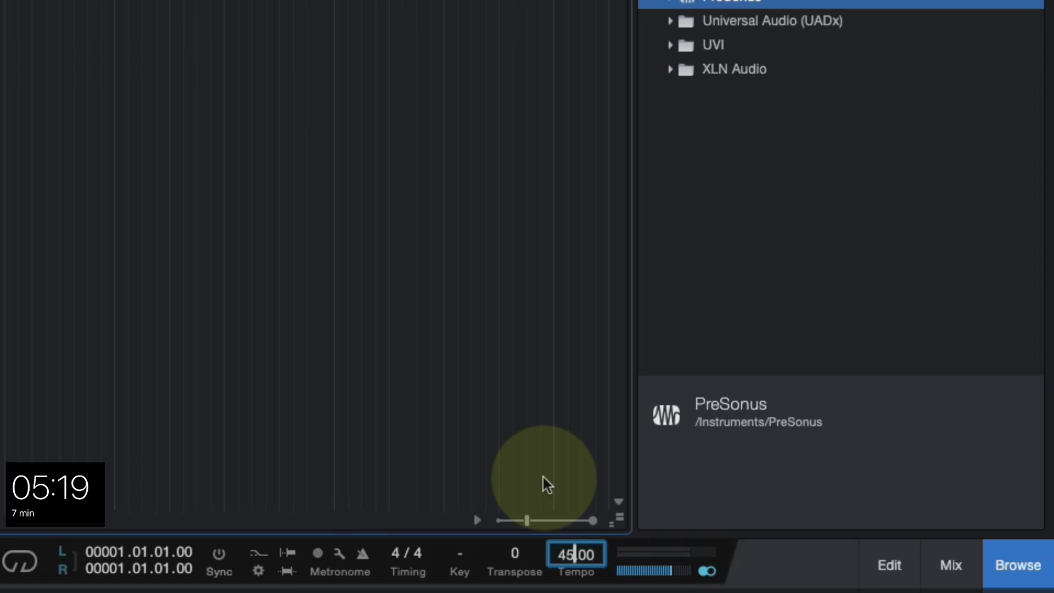
key("Return")
left_click(572, 553)
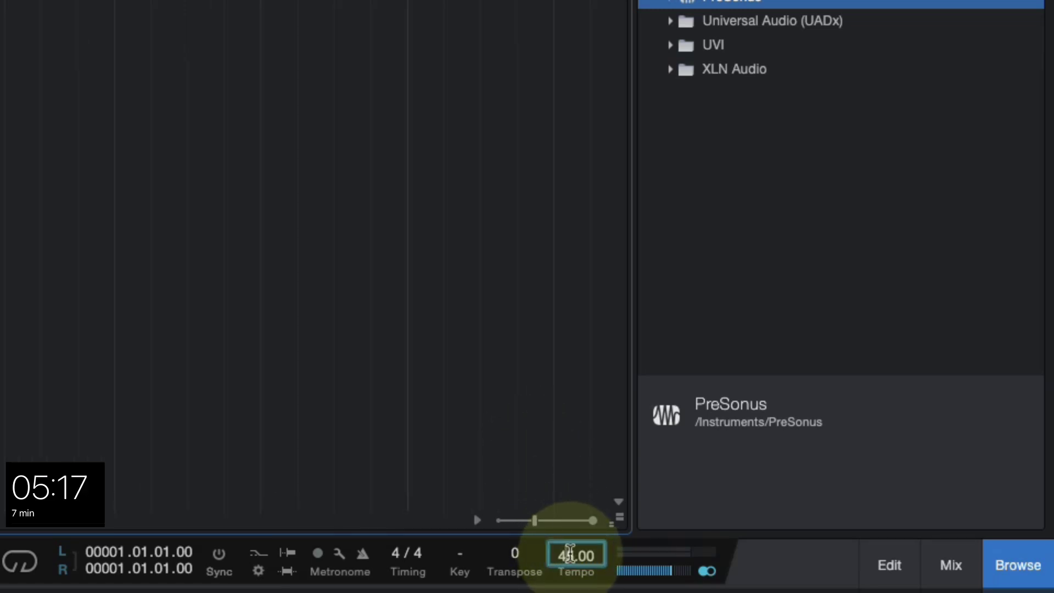
left_click_drag(571, 552, 543, 554)
type("110")
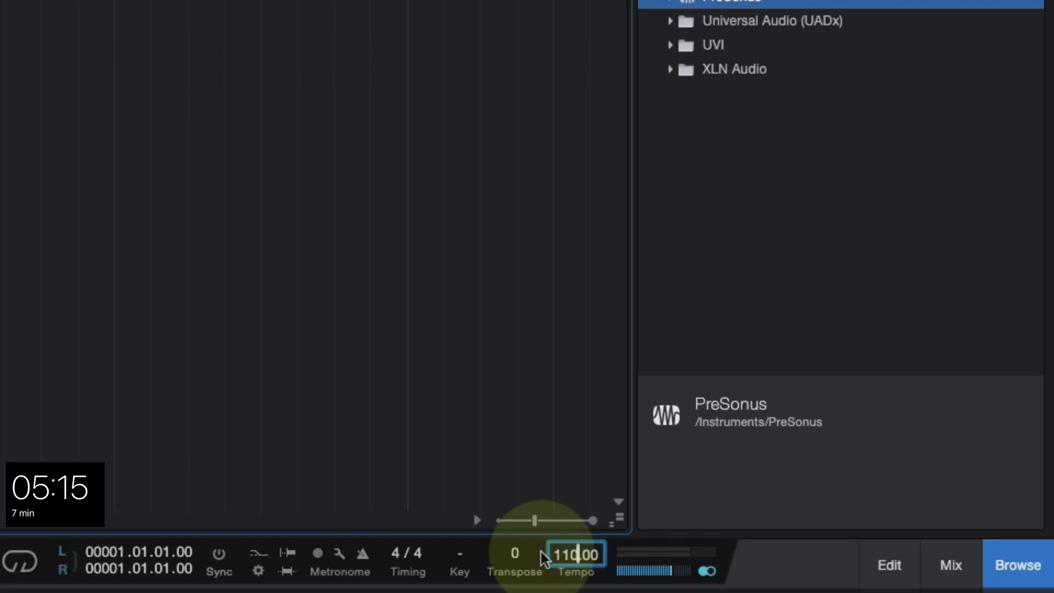
key("Return")
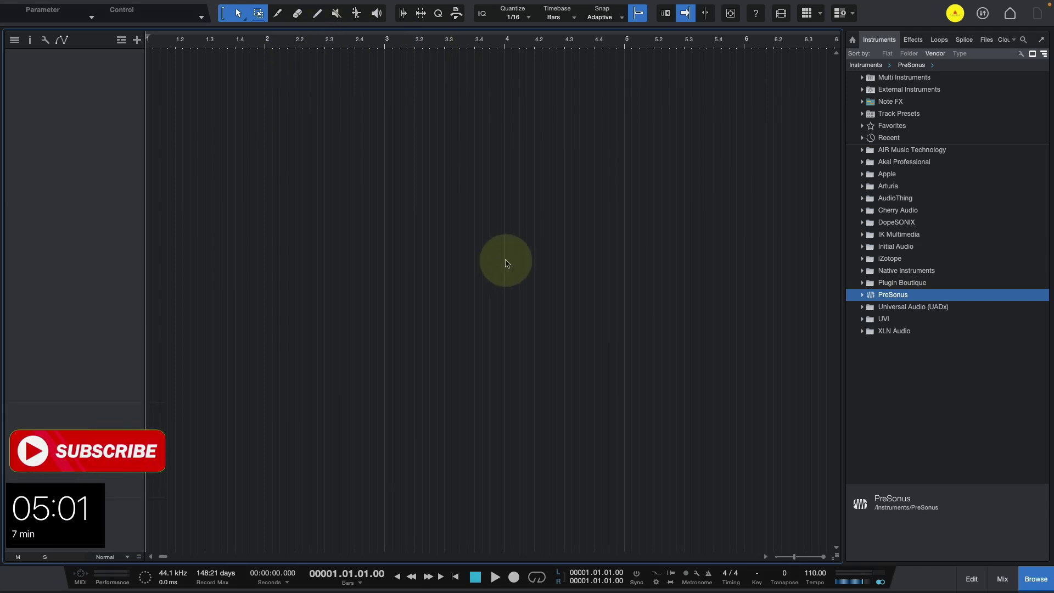
Add three mono audio tracks named Vocal via the Add Tracks dialog (shortcut T)
key("t")
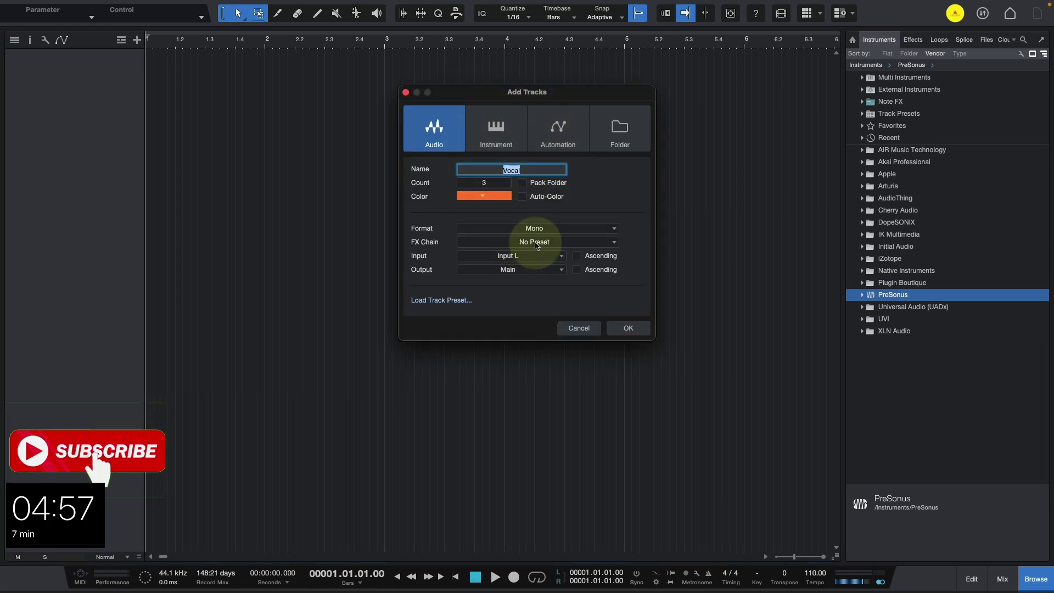
left_click(490, 184)
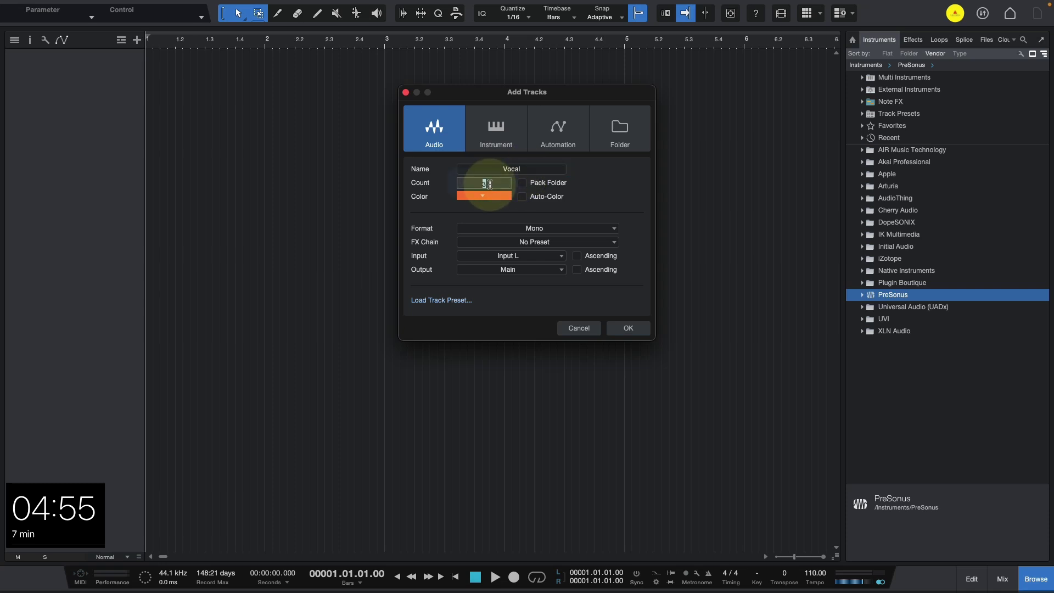
type("1")
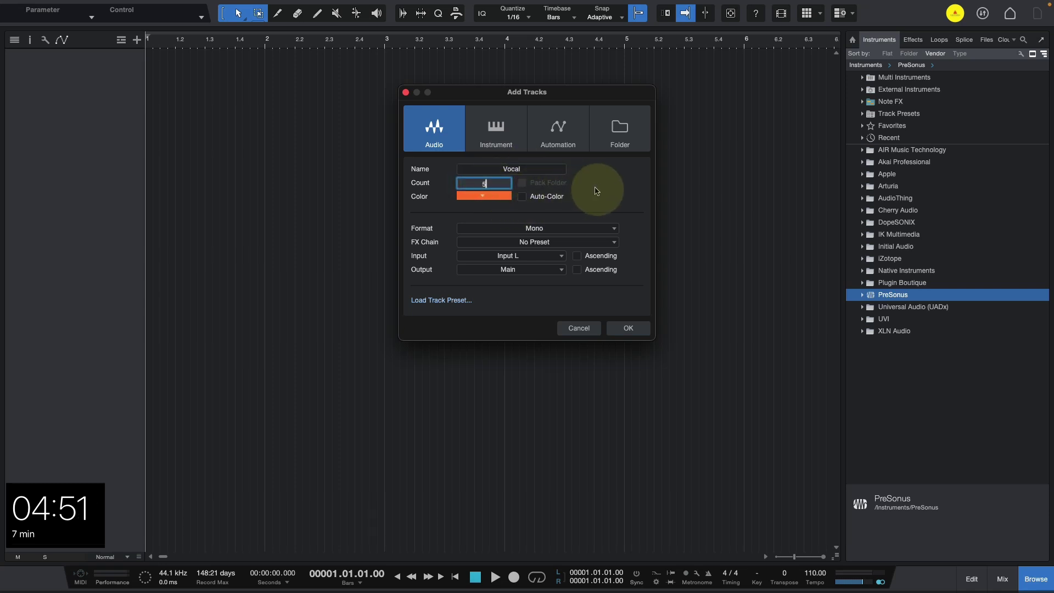
type("3")
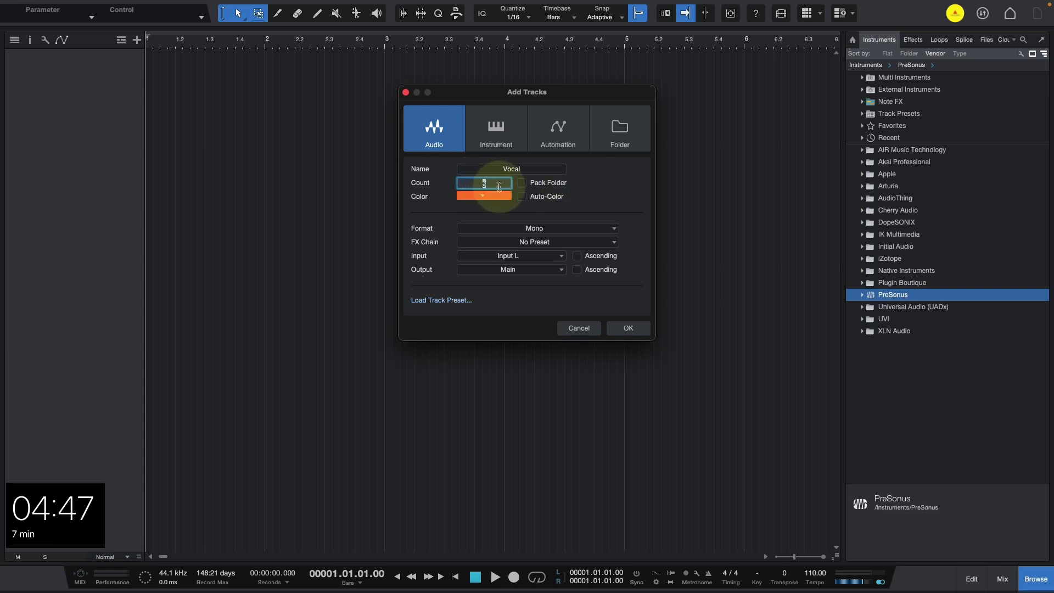
left_click(528, 168)
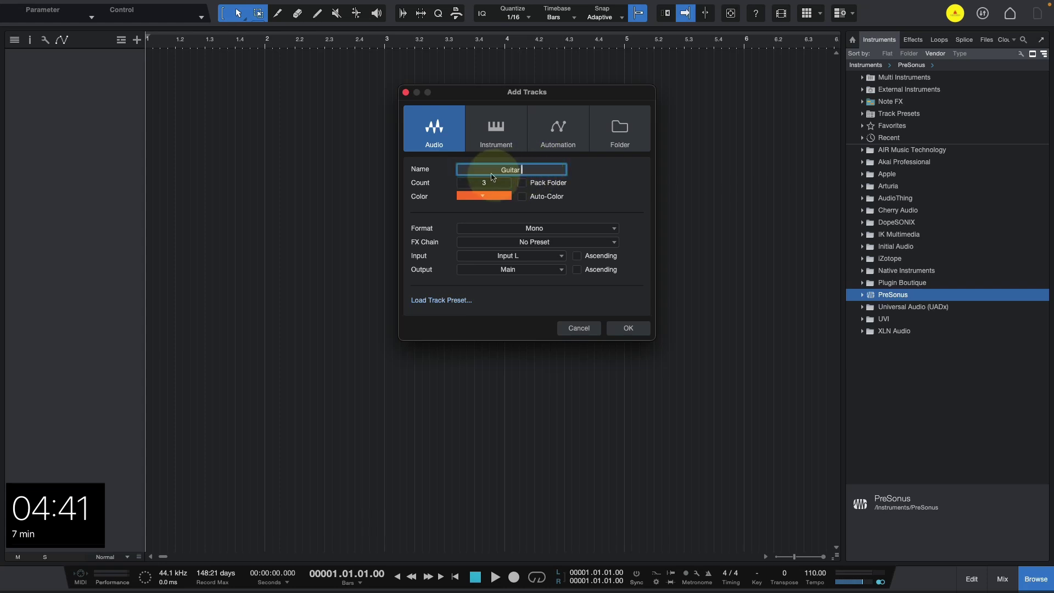
left_click_drag(527, 170, 491, 170)
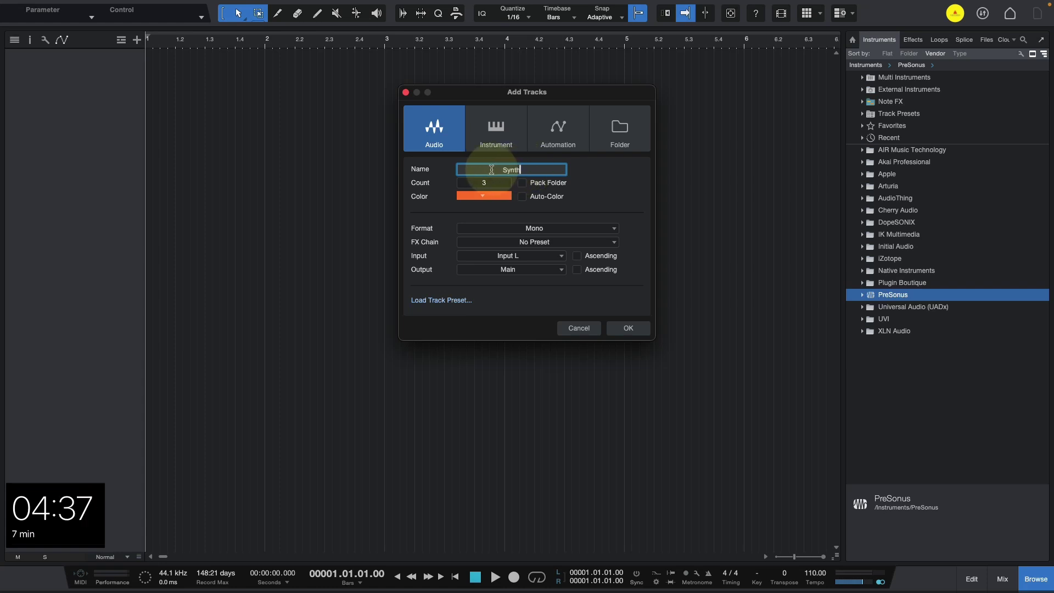
key("Return")
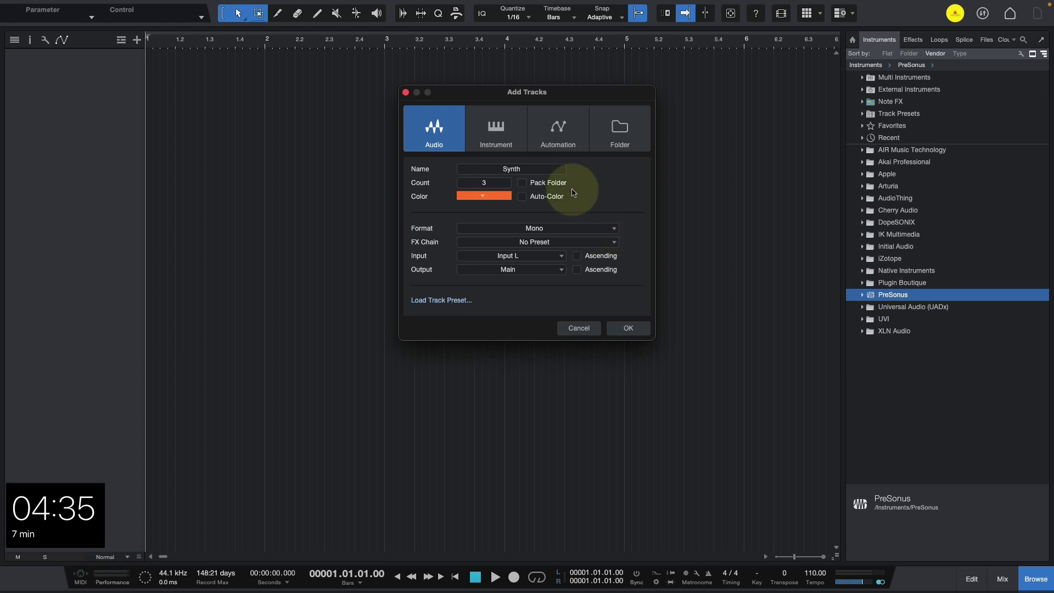
left_click(604, 232)
left_click(454, 261)
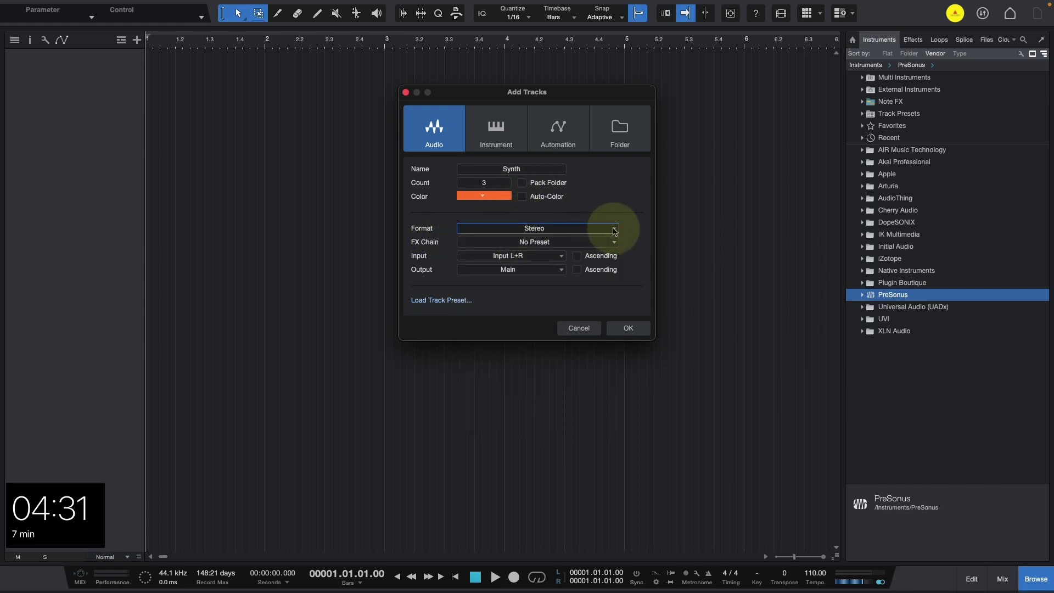
left_click(614, 231)
left_click(502, 237)
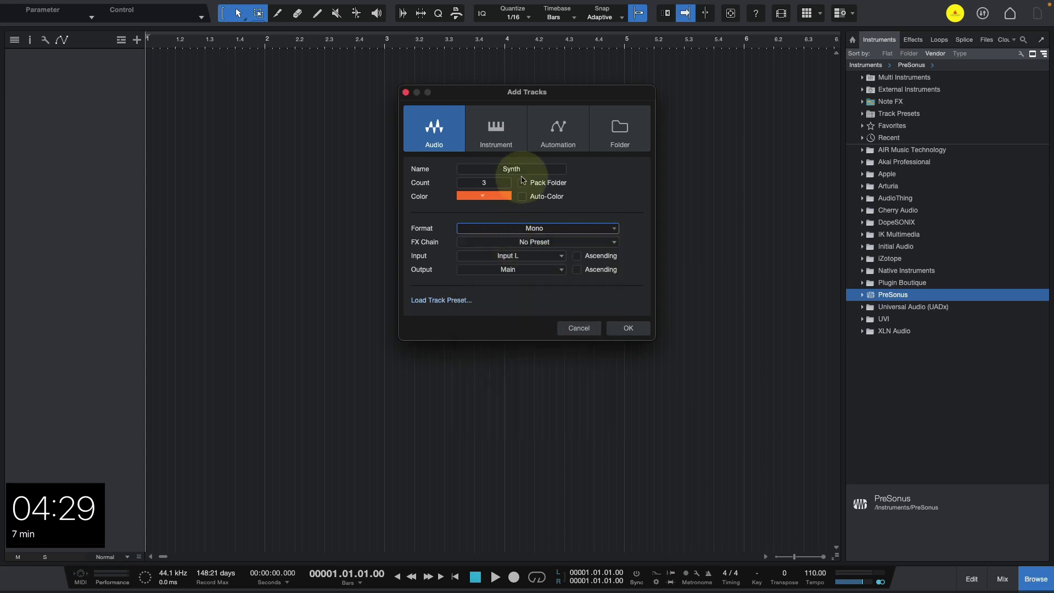
left_click(530, 170)
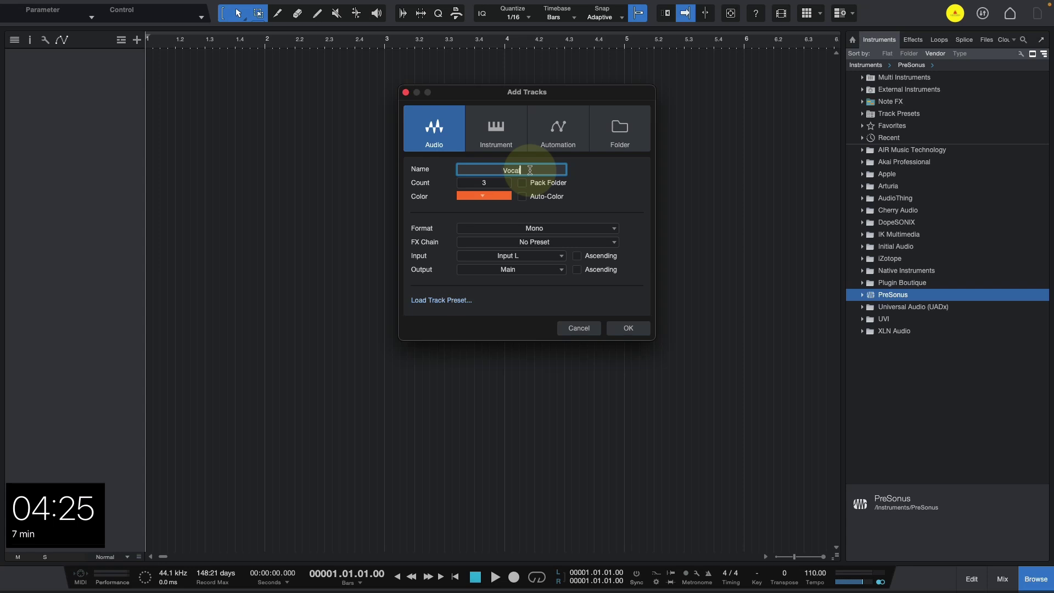
left_click(605, 186)
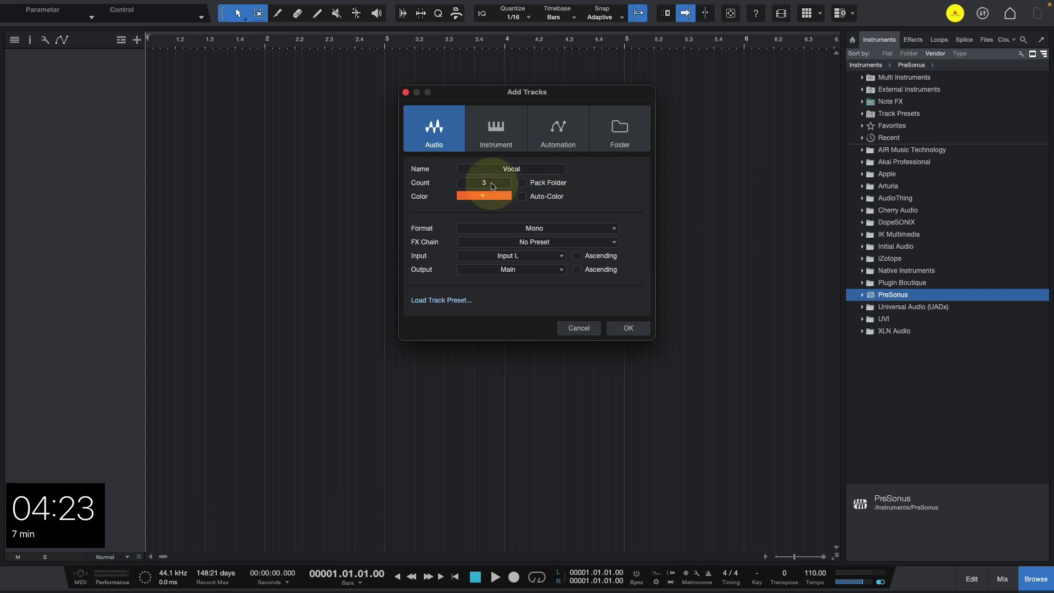
left_click(628, 329)
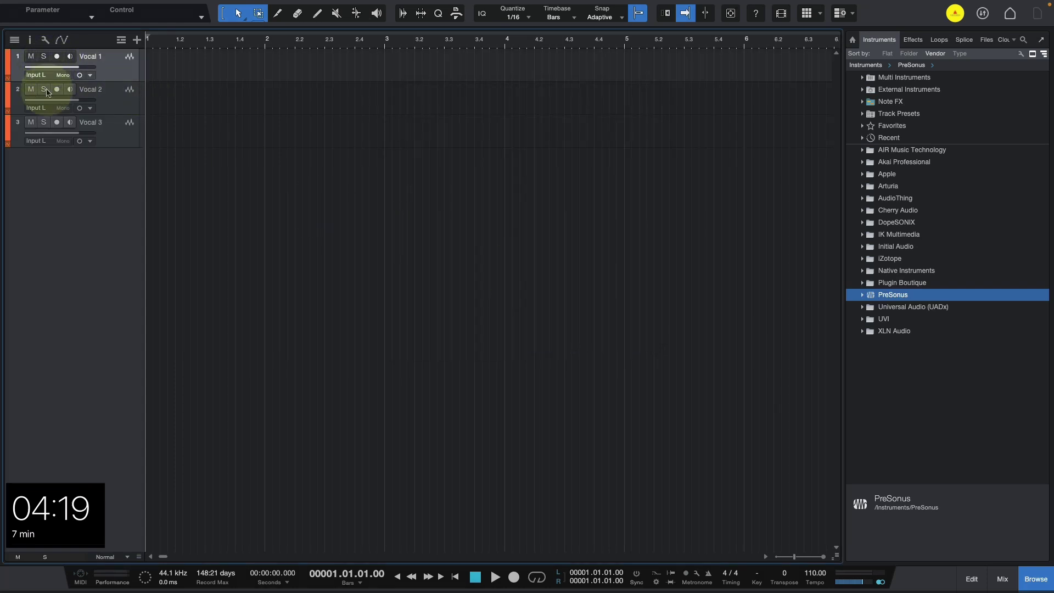
Colour Vocal 2 blue and Vocal 3 green, ending with Vocal 1 selected
left_click(17, 102)
left_click(9, 102)
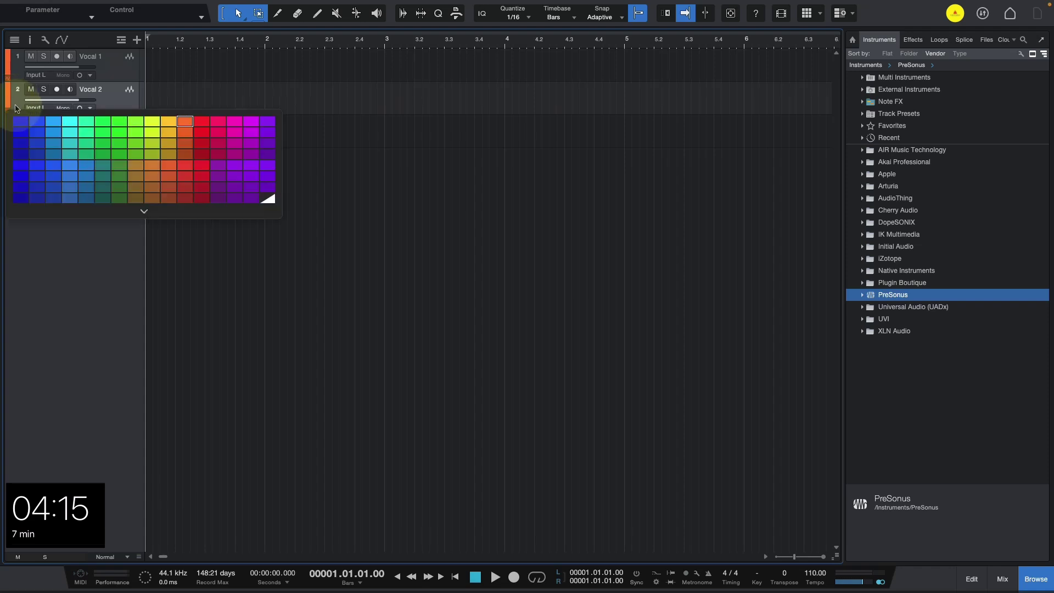
left_click(44, 126)
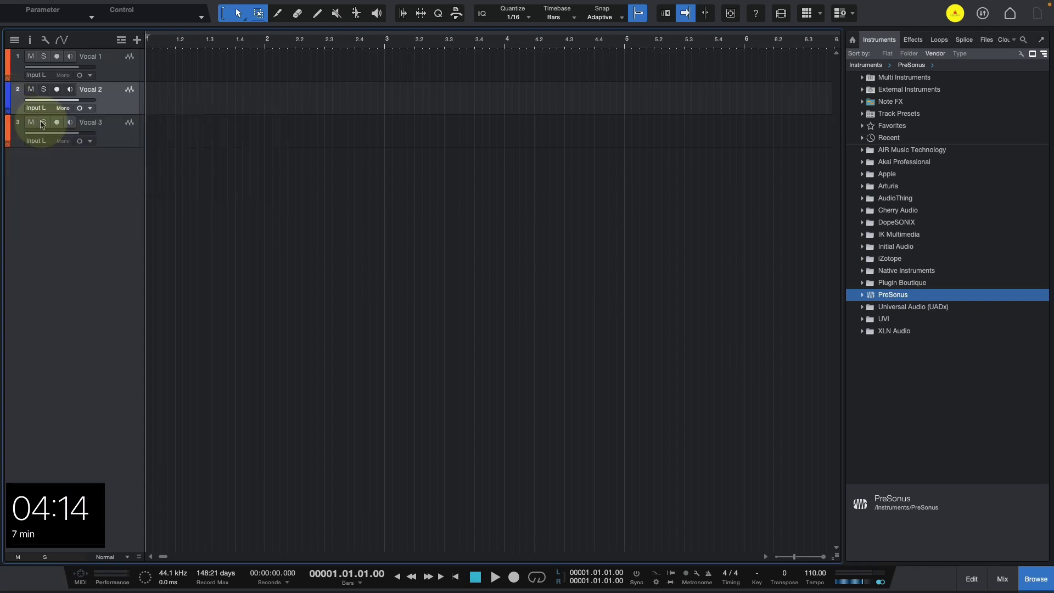
left_click(10, 134)
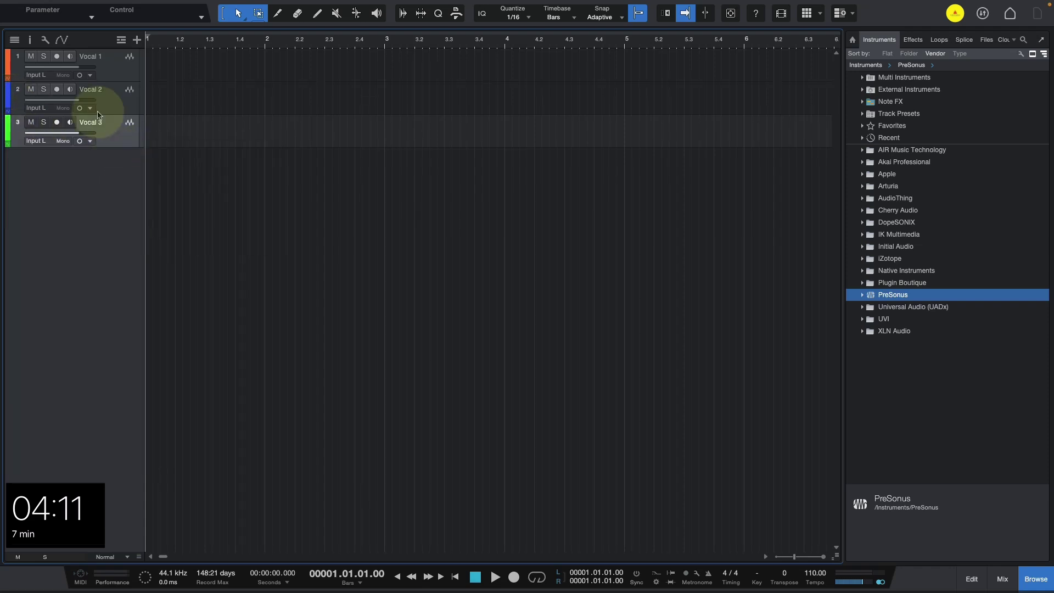
left_click(110, 72)
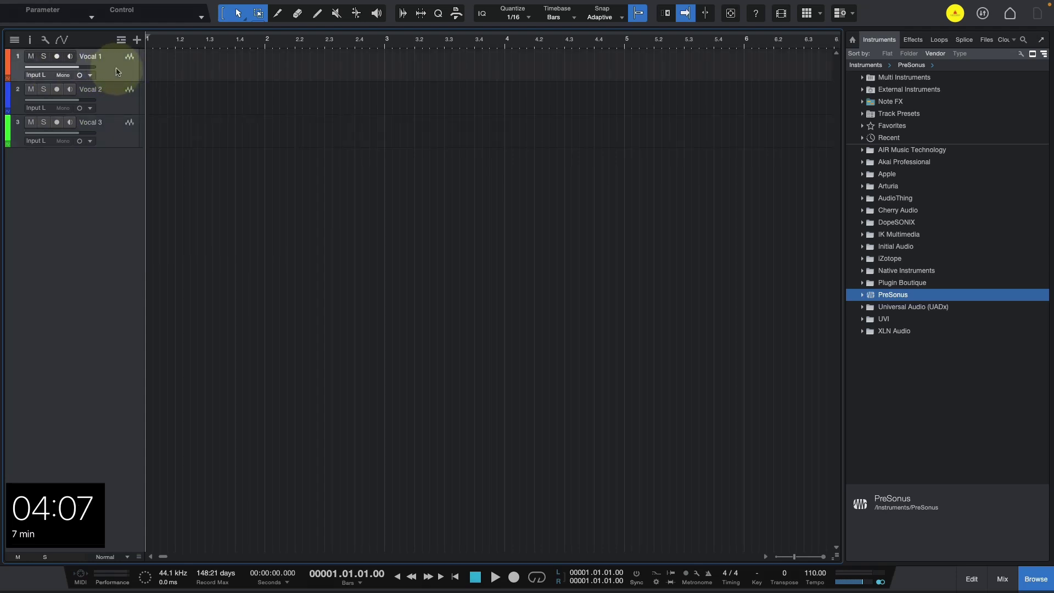
left_click(115, 97)
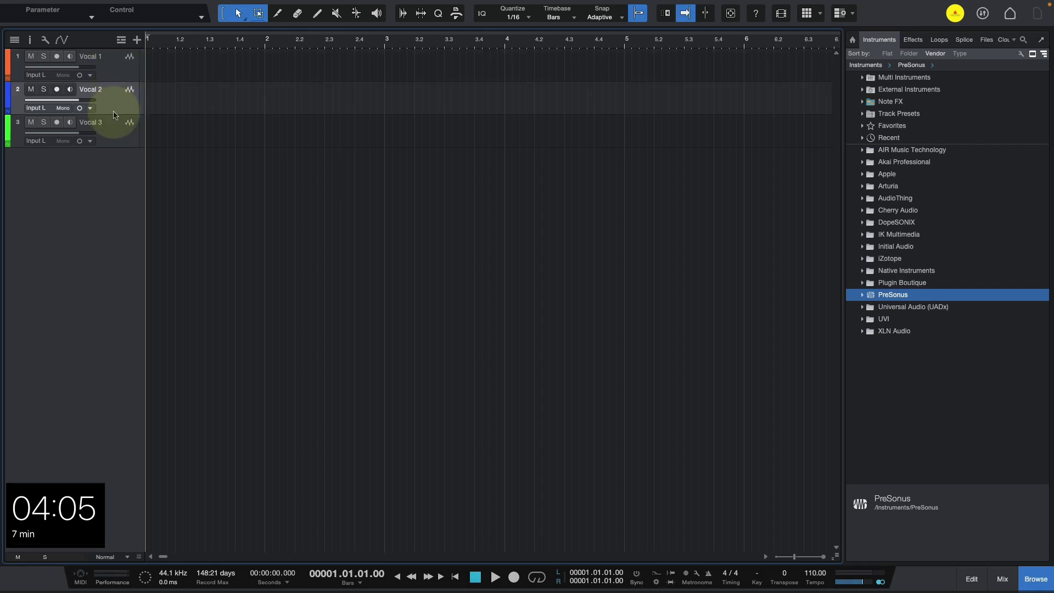
left_click(116, 75)
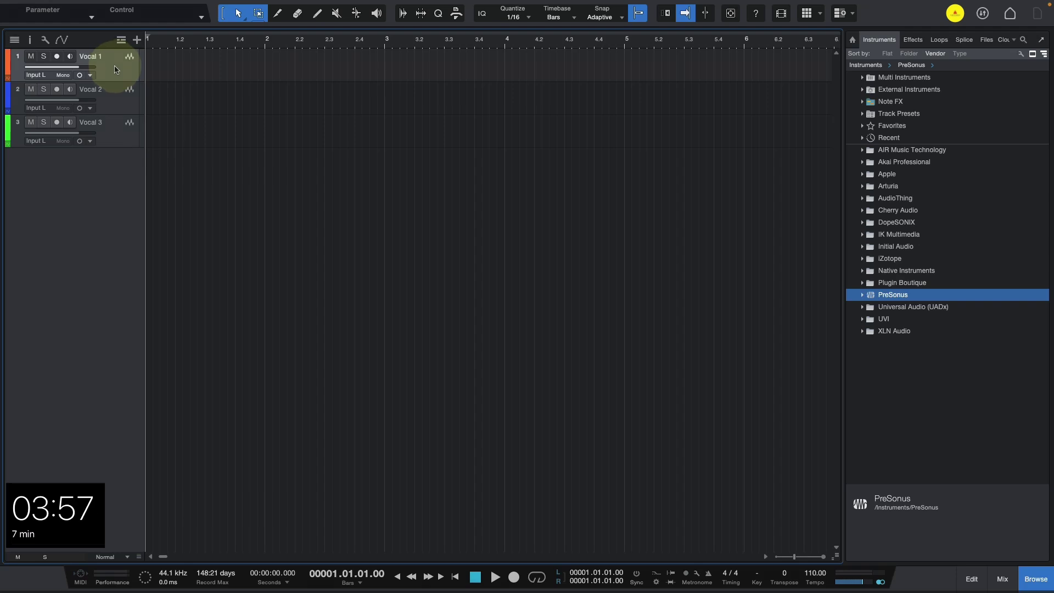
key("r")
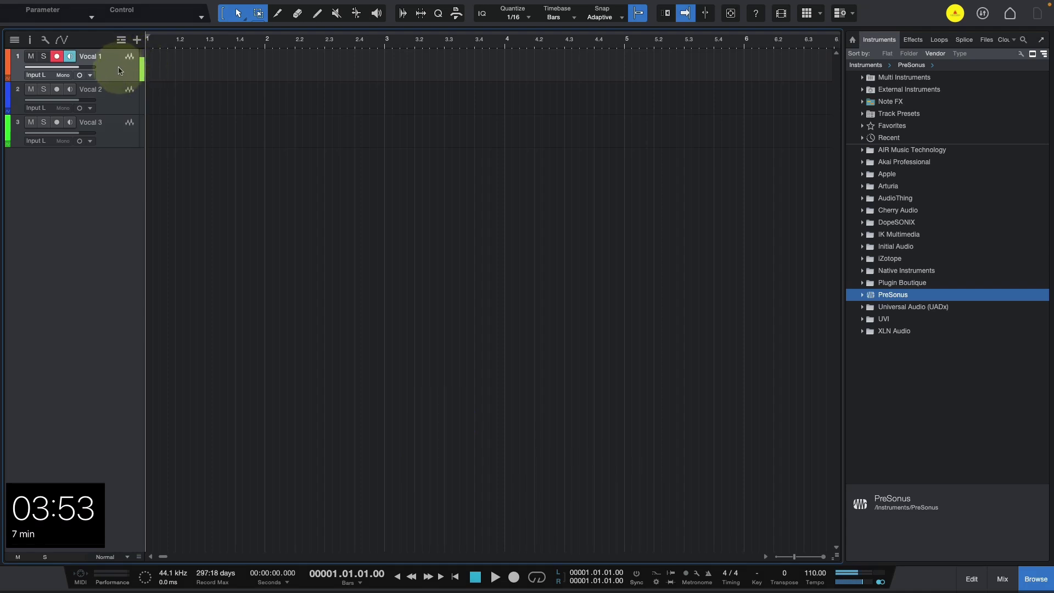
key("r")
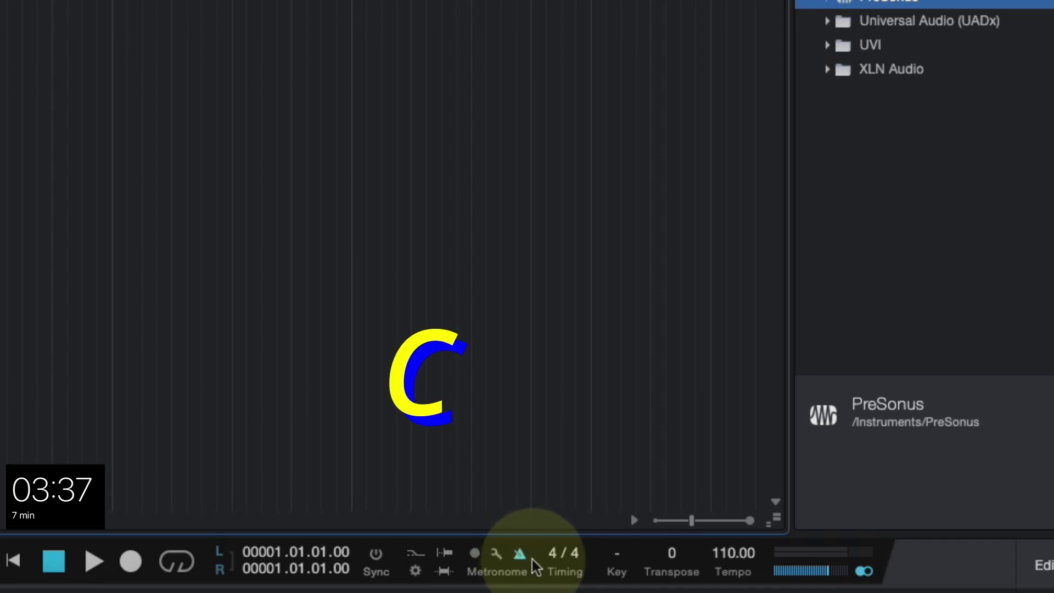
Switch the metronome click on (shortcut C) and enable the precount
left_click(522, 558)
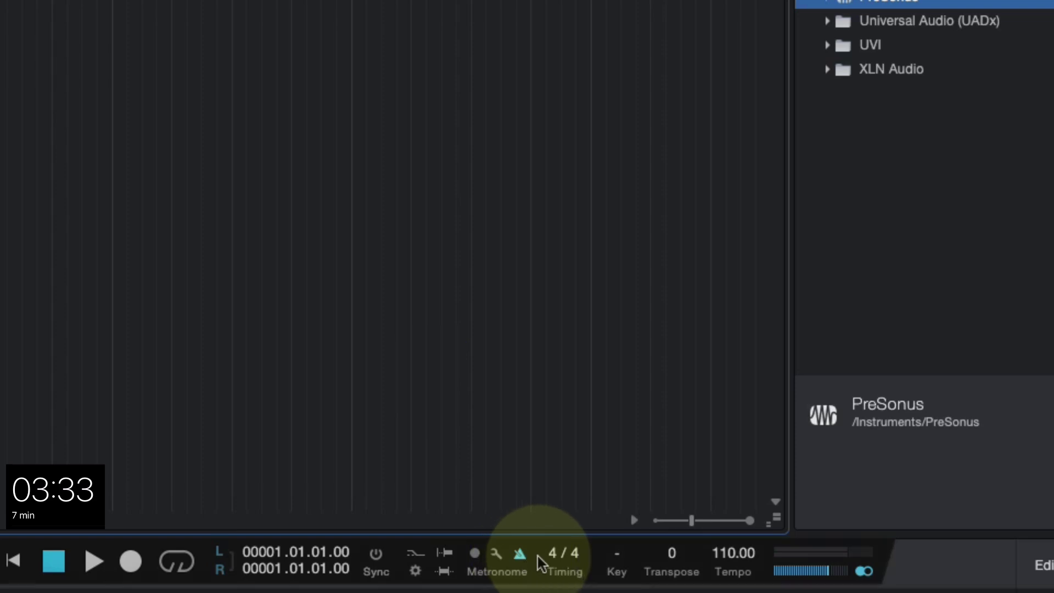
key("c")
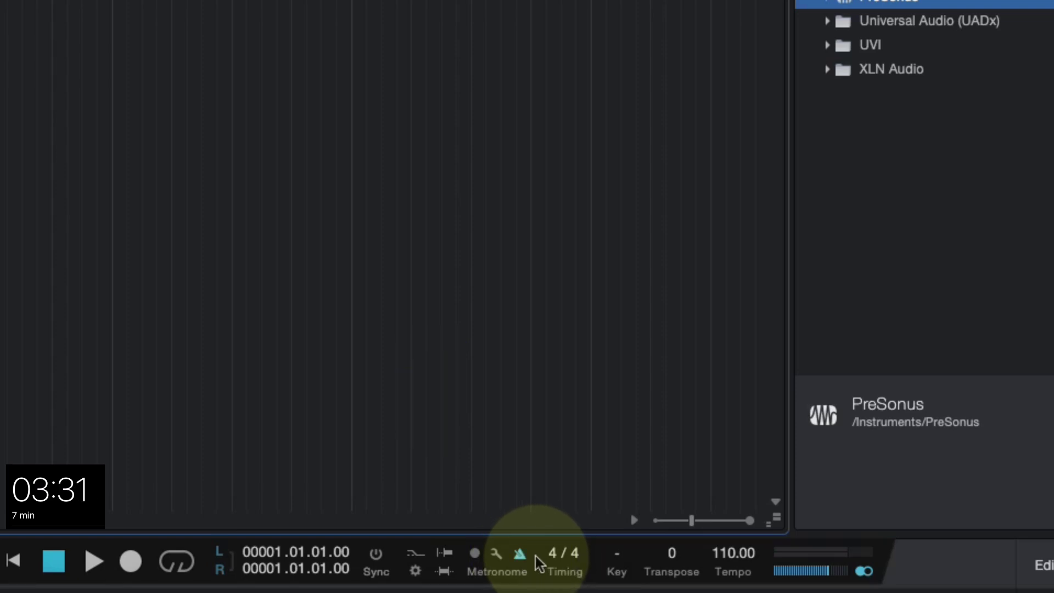
key("c")
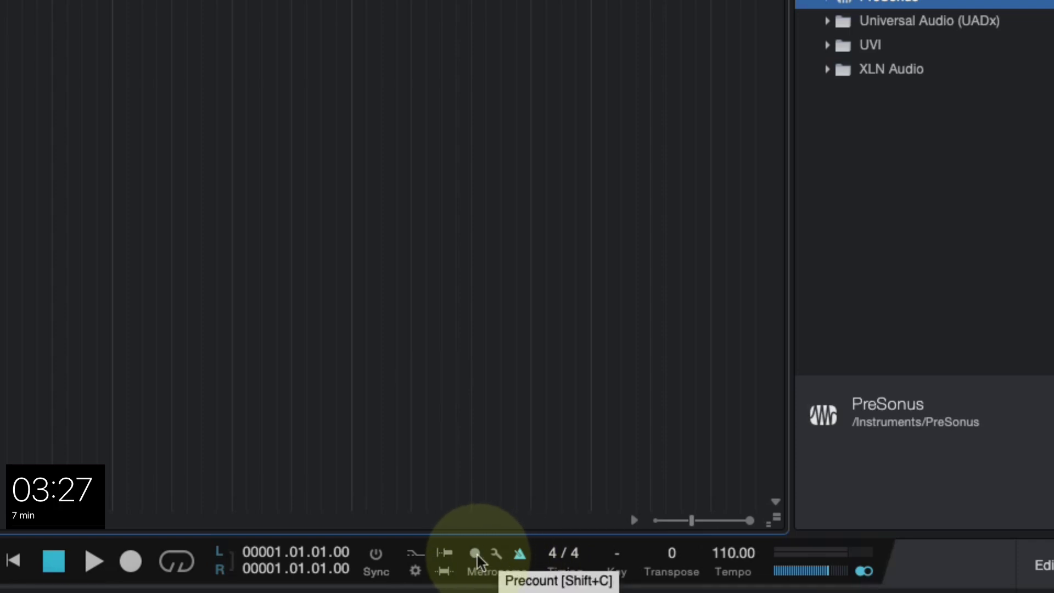
left_click(476, 554)
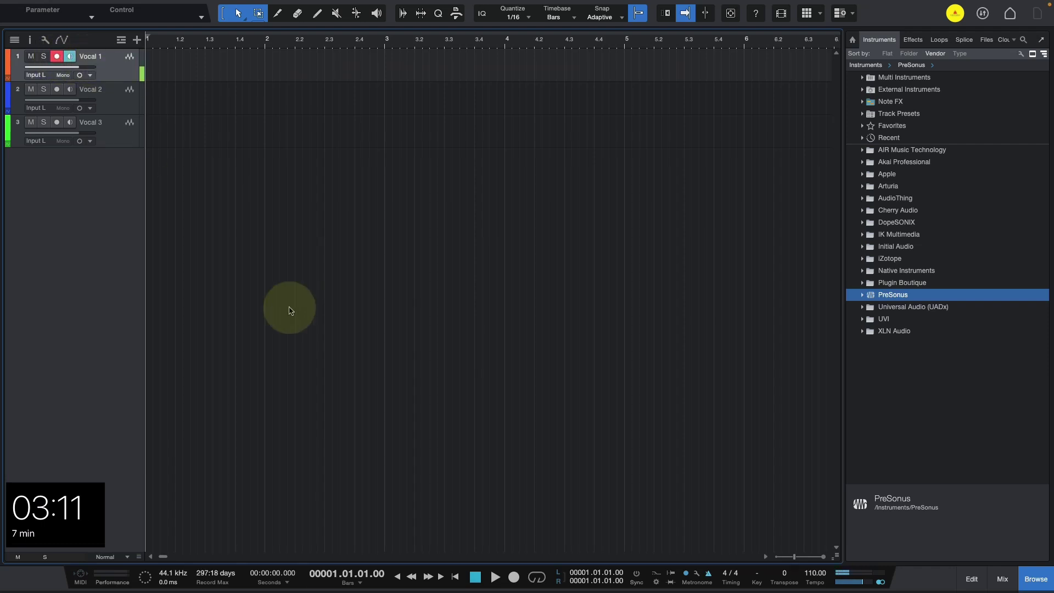
Record a roughly 20-second vocal take on Vocal 1, stopping near bar 10
key("KP_Multiply")
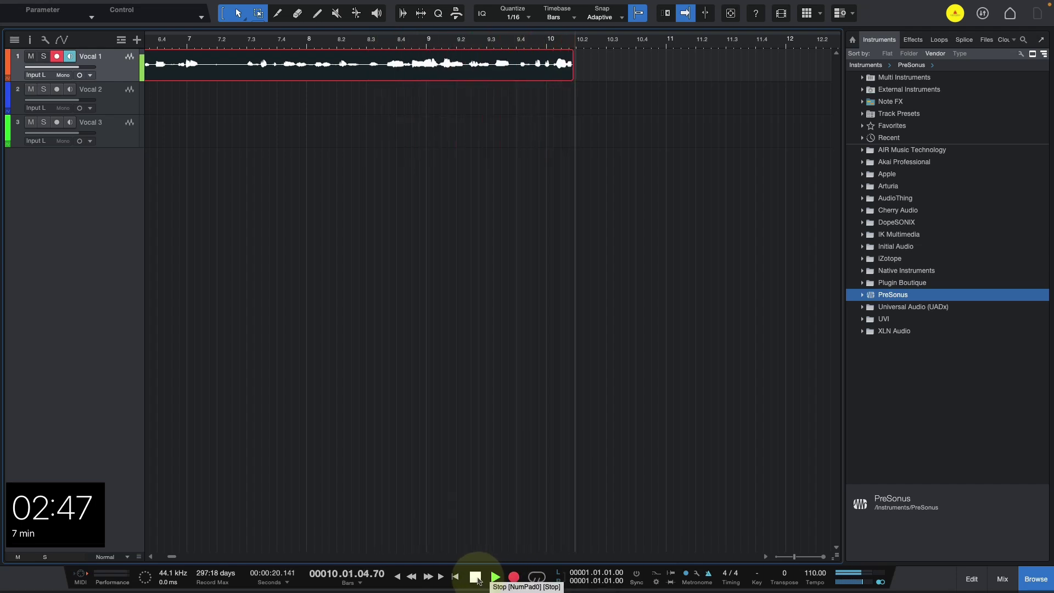
left_click(477, 577)
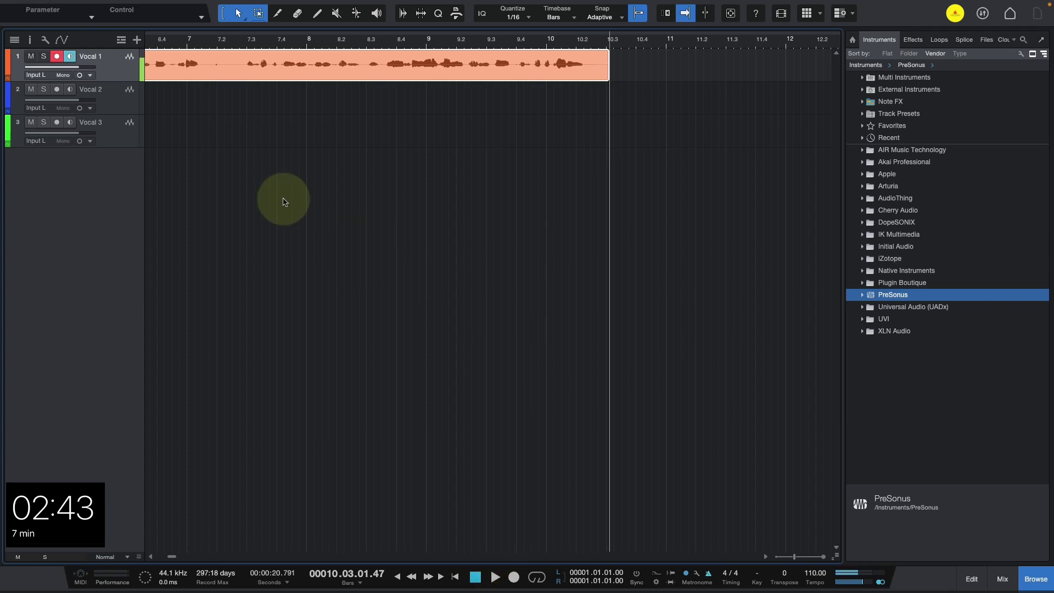
Disarm Vocal 1, split the take near bars 7.3 and 8.3, and select the middle event
left_click(58, 56)
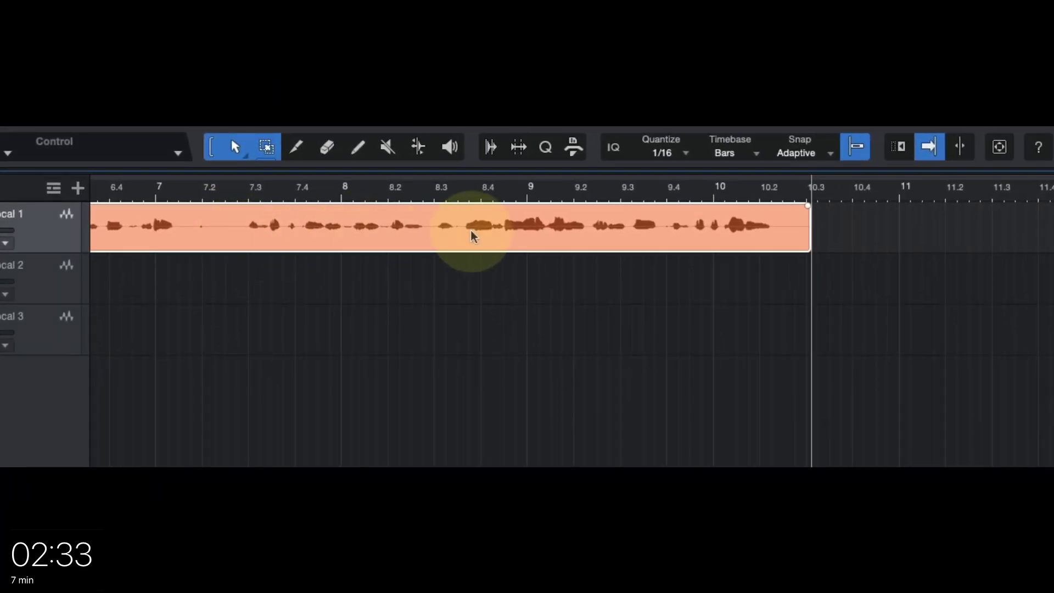
key("3")
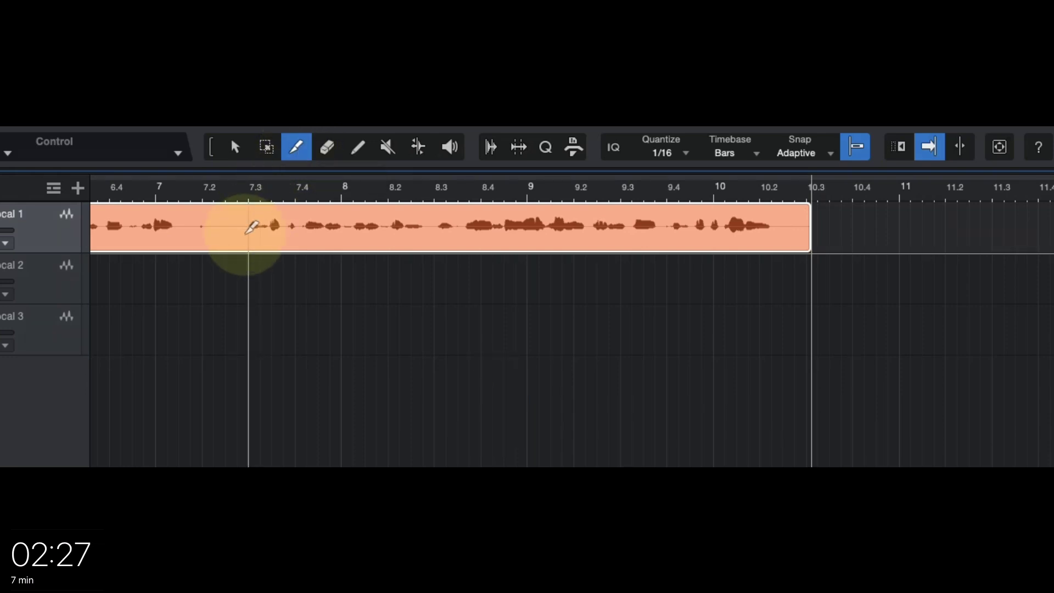
left_click(237, 236)
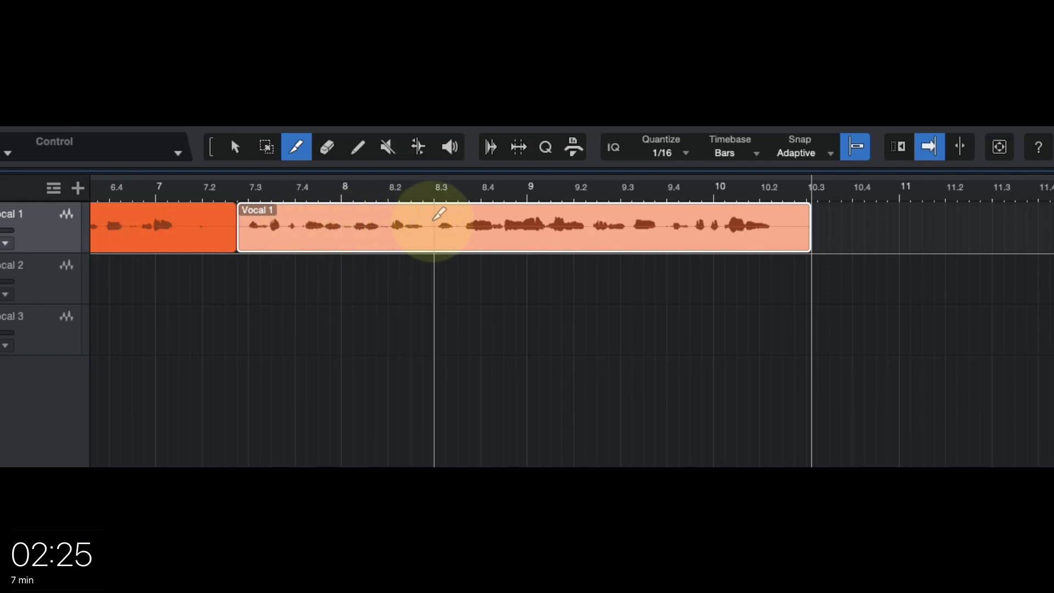
left_click(435, 225)
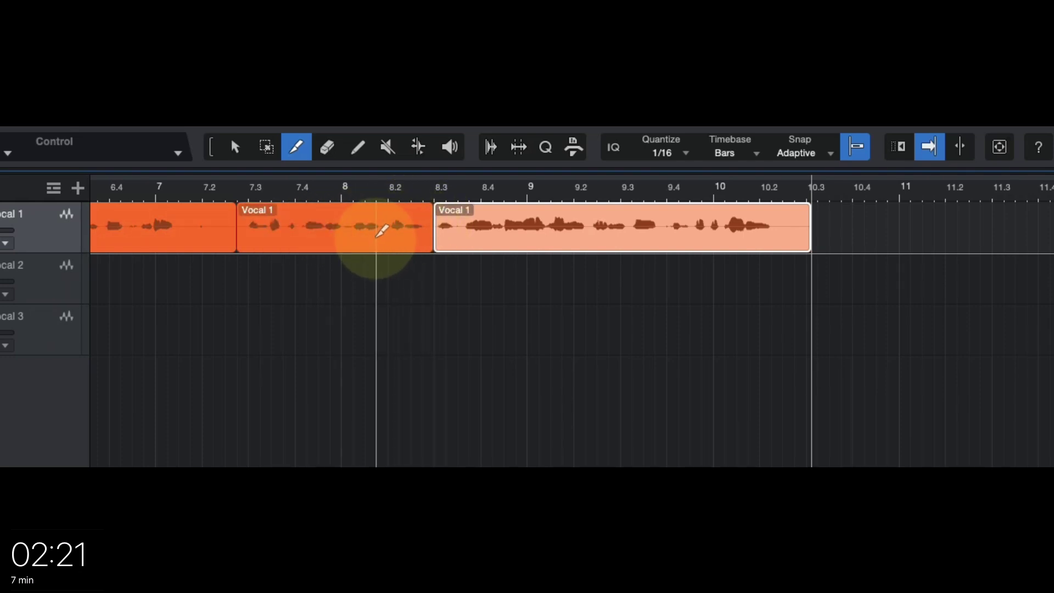
key("1")
mouse_move(370, 240)
left_mouse_down()
mouse_move(791, 219)
mouse_move(983, 233)
mouse_move(976, 251)
mouse_move(363, 257)
left_mouse_up()
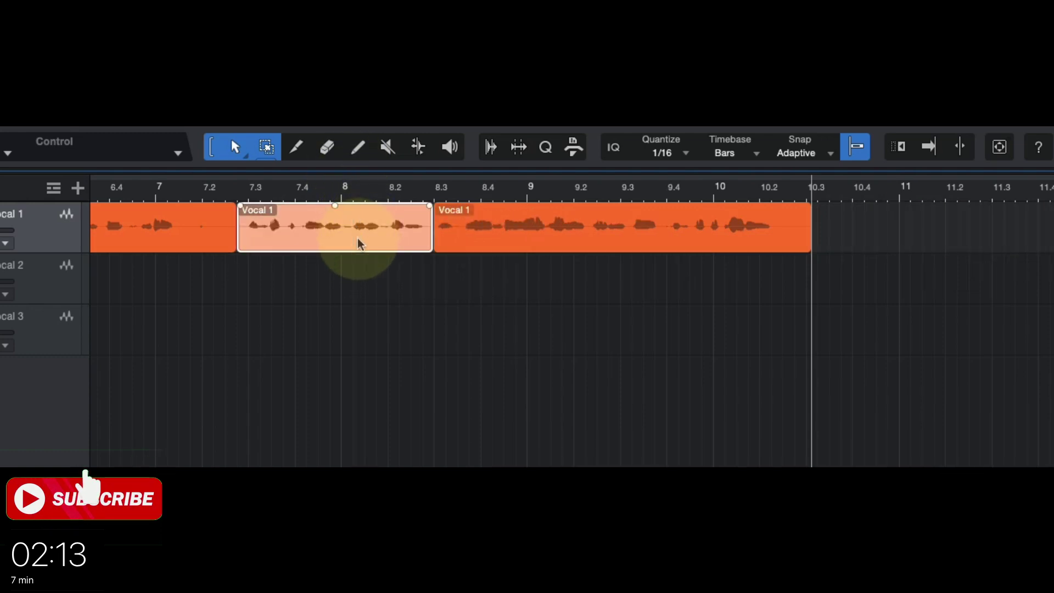
Erase the middle event with the eraser tool, then undo twice to restore the whole take
key("4")
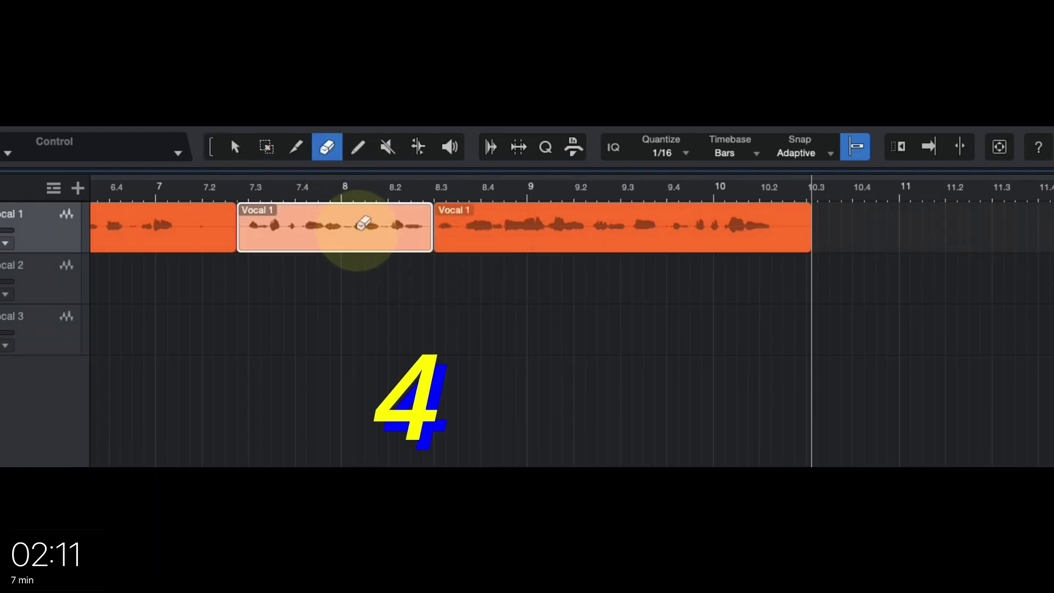
left_click(363, 227)
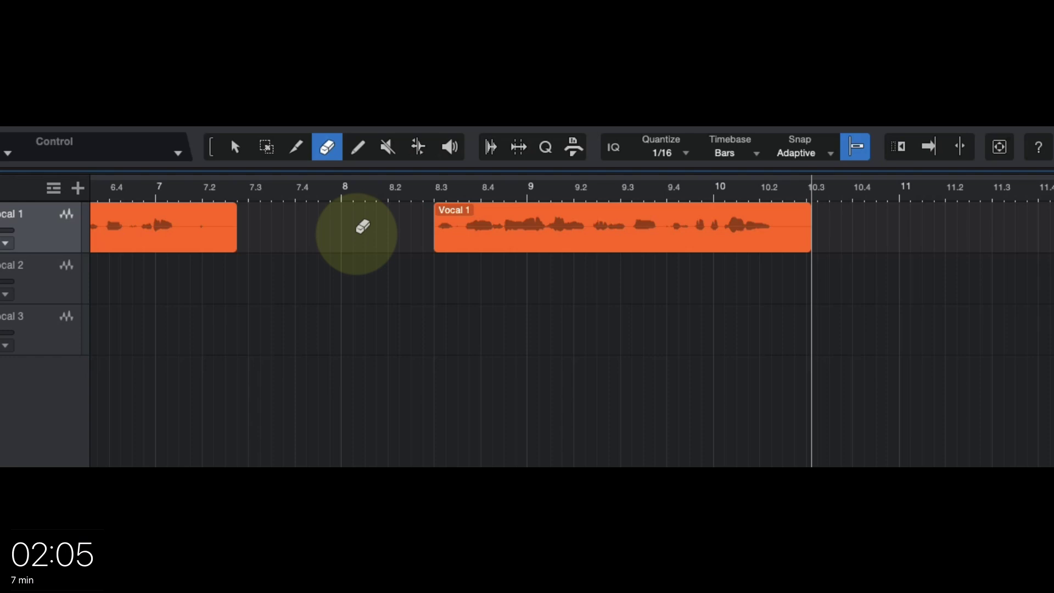
key("super+z")
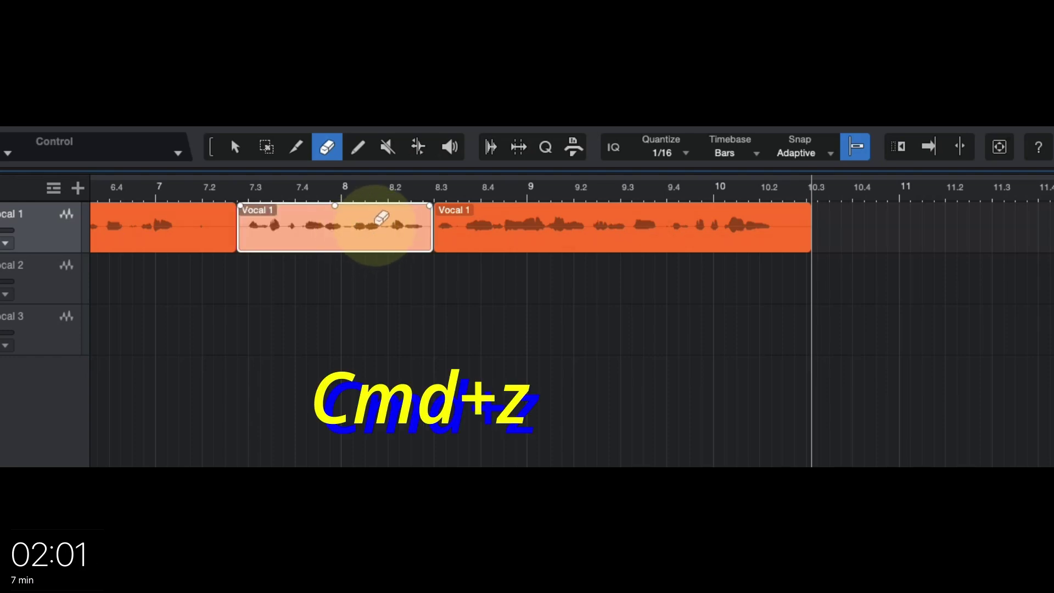
key("super+z")
key("super+z")
key("super+z")
key("super+z")
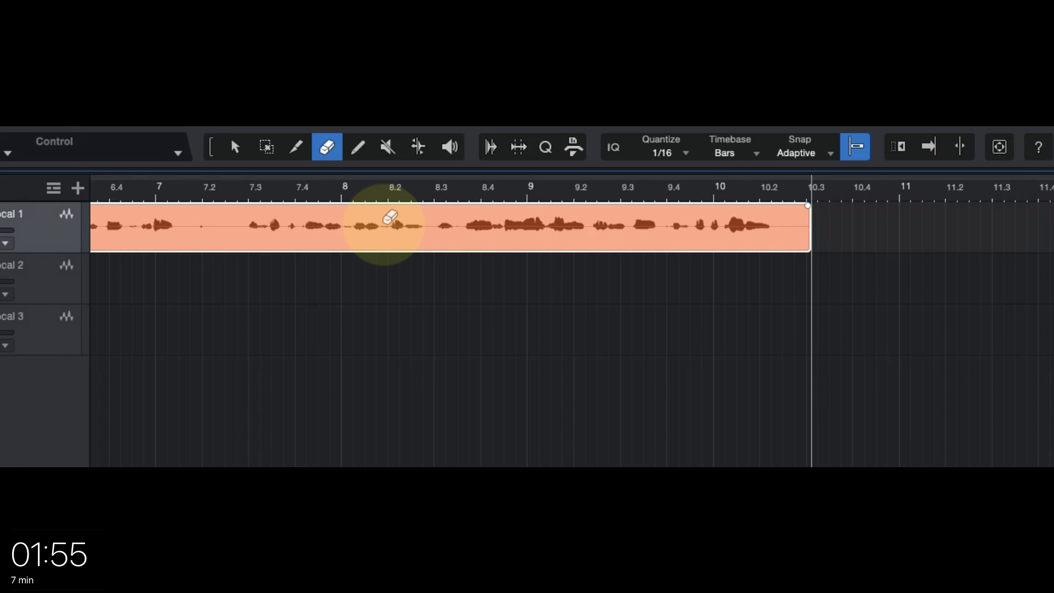
Move the Vocal 1 take later so it ends near bar 11.3 and lower its volume about 8.8 dB
key("1")
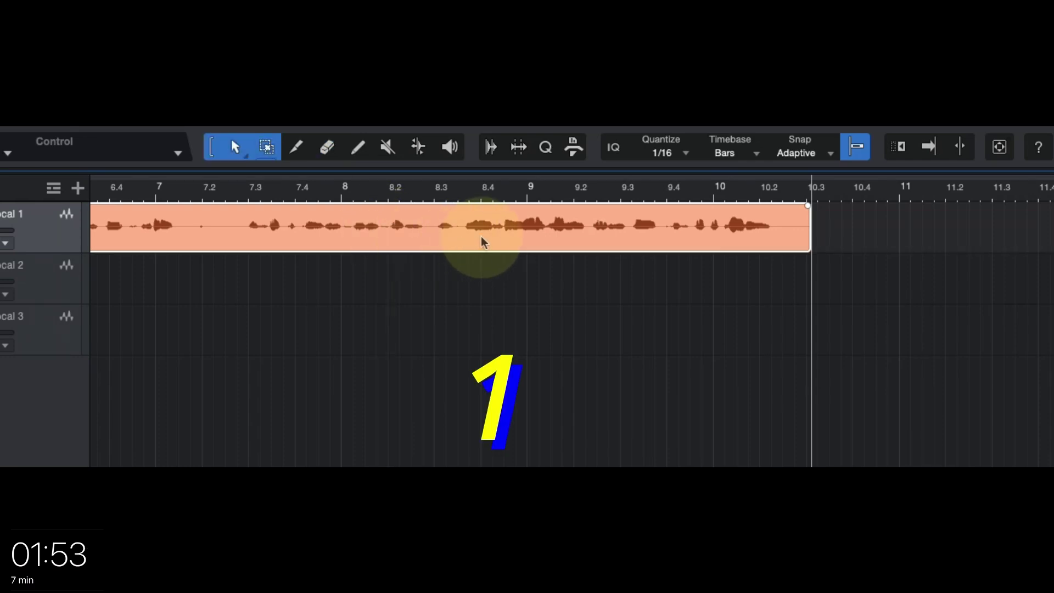
left_click_drag(484, 242, 659, 237)
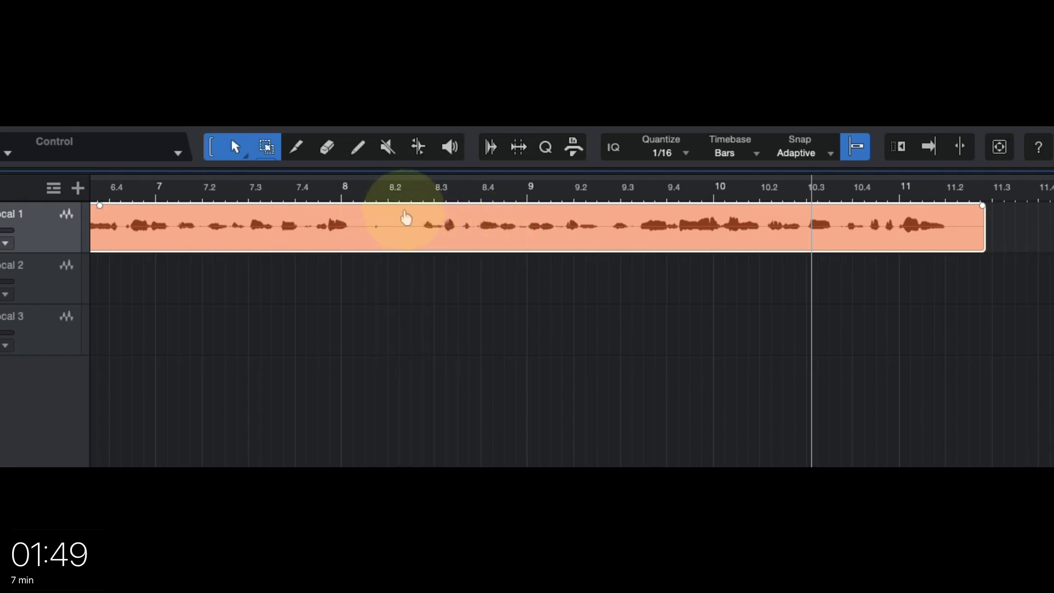
mouse_move(406, 218)
left_mouse_down()
mouse_move(407, 229)
mouse_move(407, 214)
left_mouse_up()
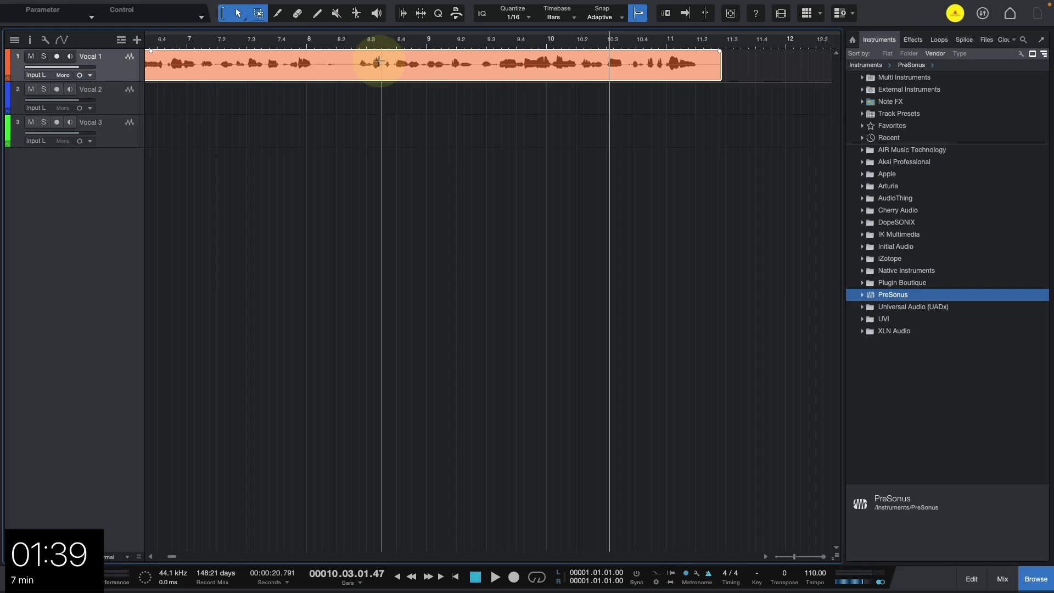
key("e")
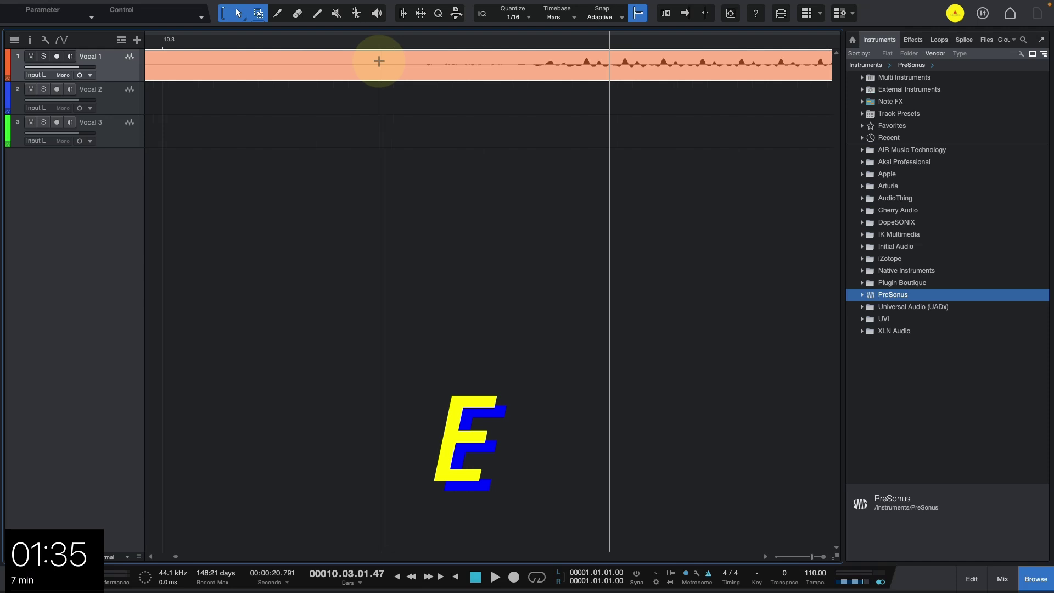
scroll(380, 61, "down", 8)
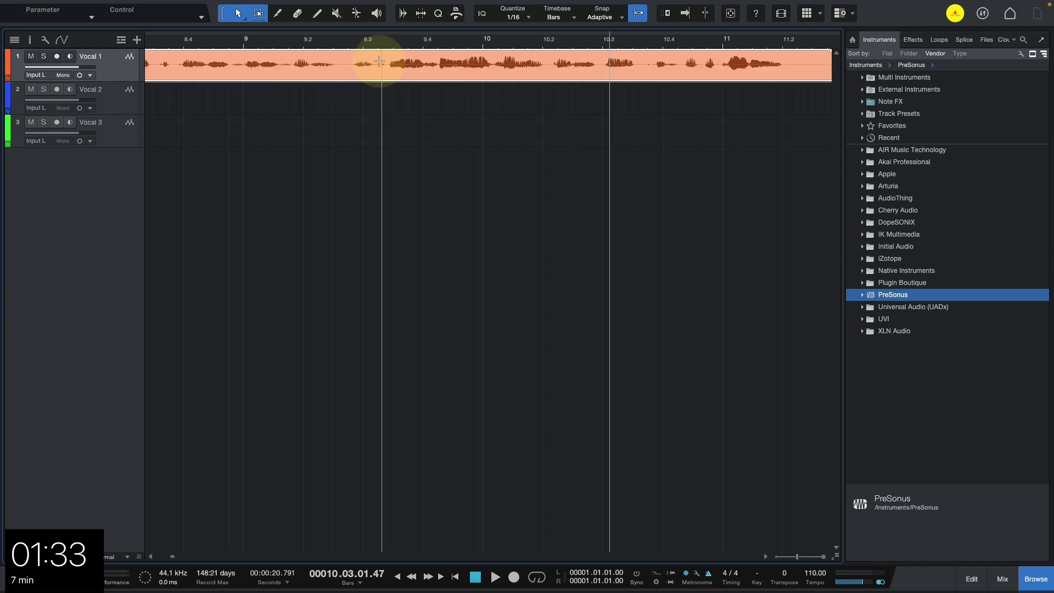
key("w")
key("w")
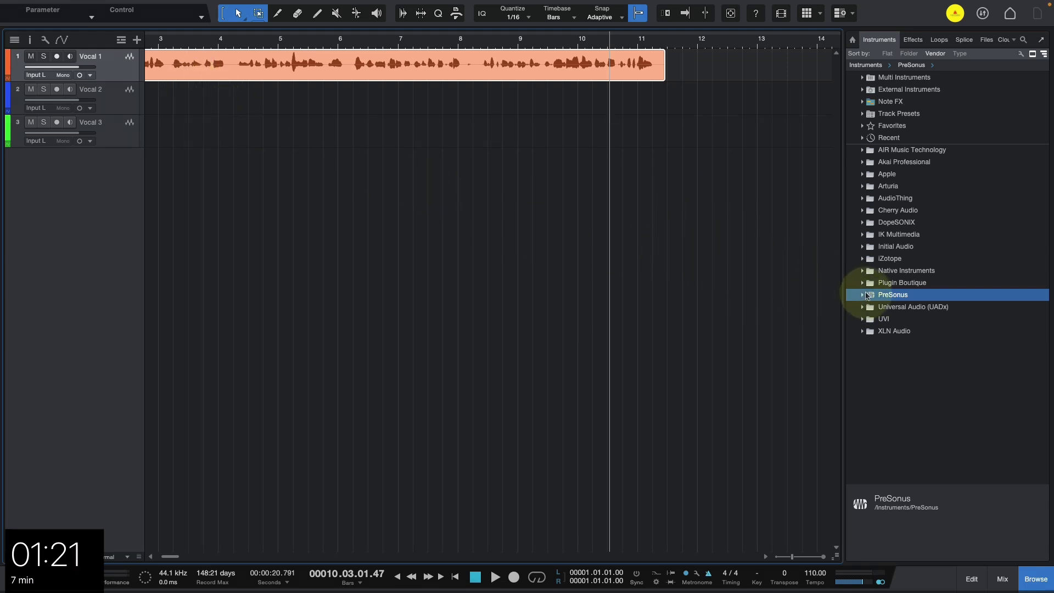
Drag the PreSonus Compressor from the Effects browser onto the Vocal 1 track as an insert
left_click(914, 40)
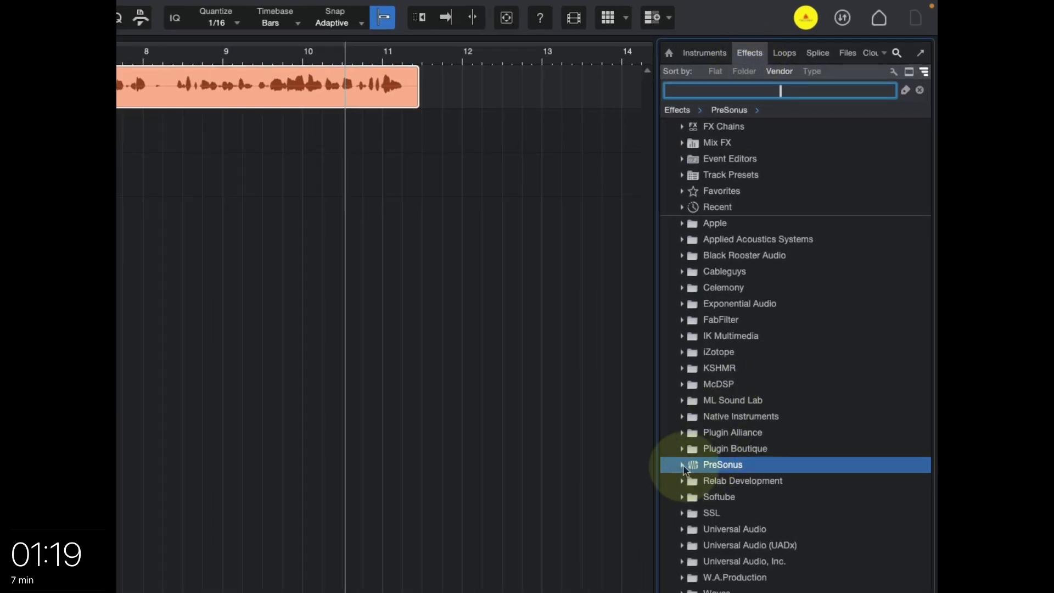
left_click(684, 465)
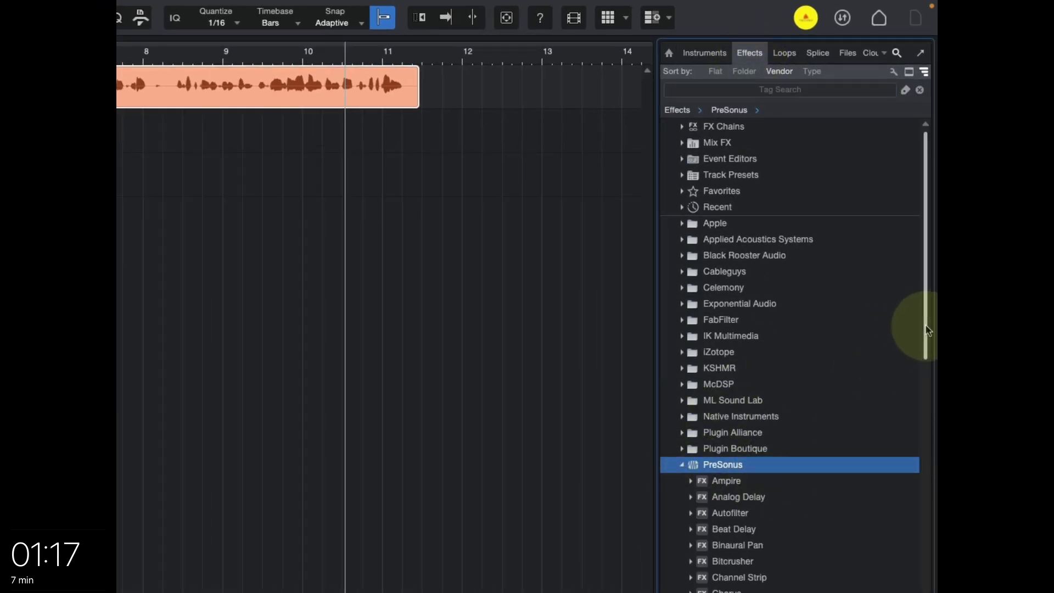
left_click_drag(928, 330, 927, 509)
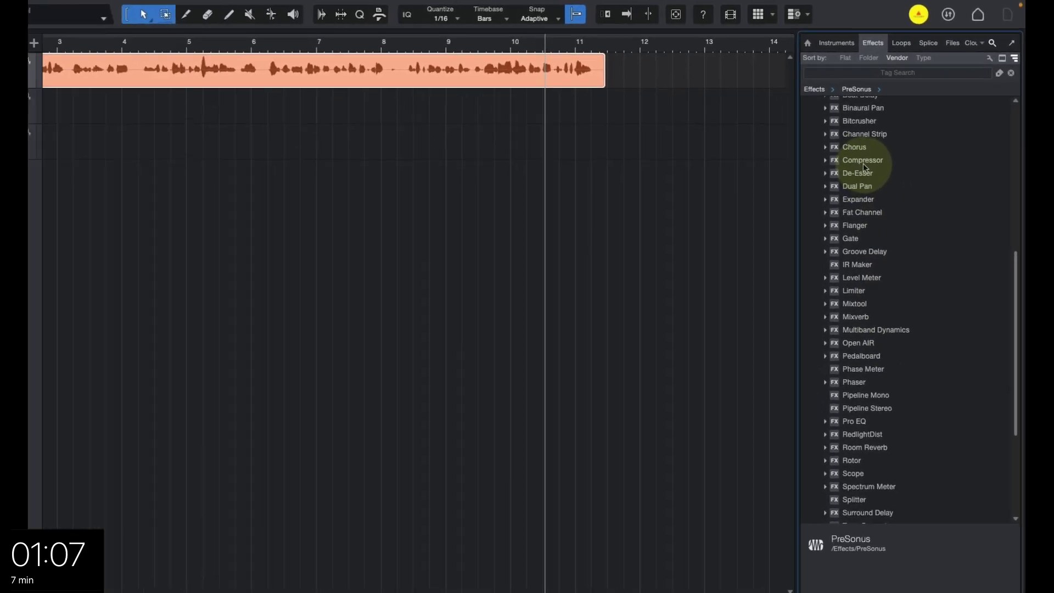
left_click_drag(791, 185, 43, 153)
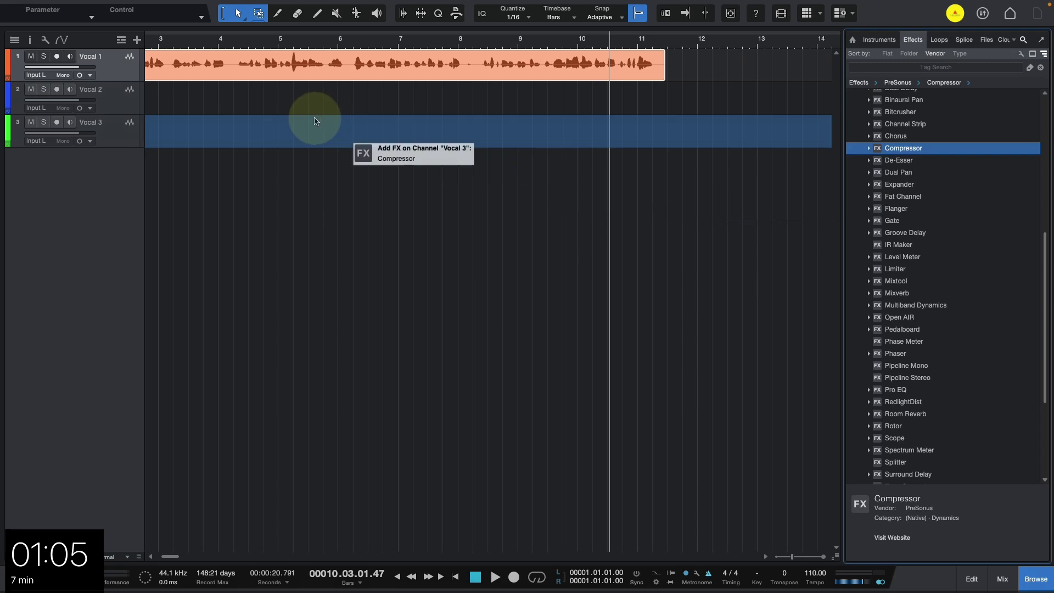
left_click_drag(316, 121, 113, 66)
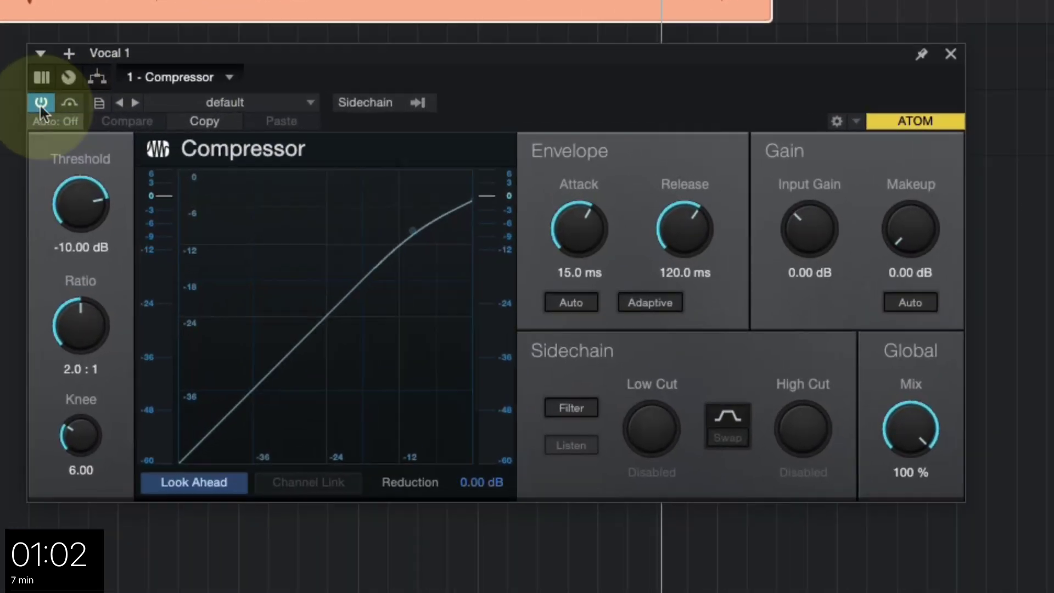
Compare the Compressor bypassed and active, then lower its threshold to -30.16 dB
left_click(286, 120)
left_click(39, 103)
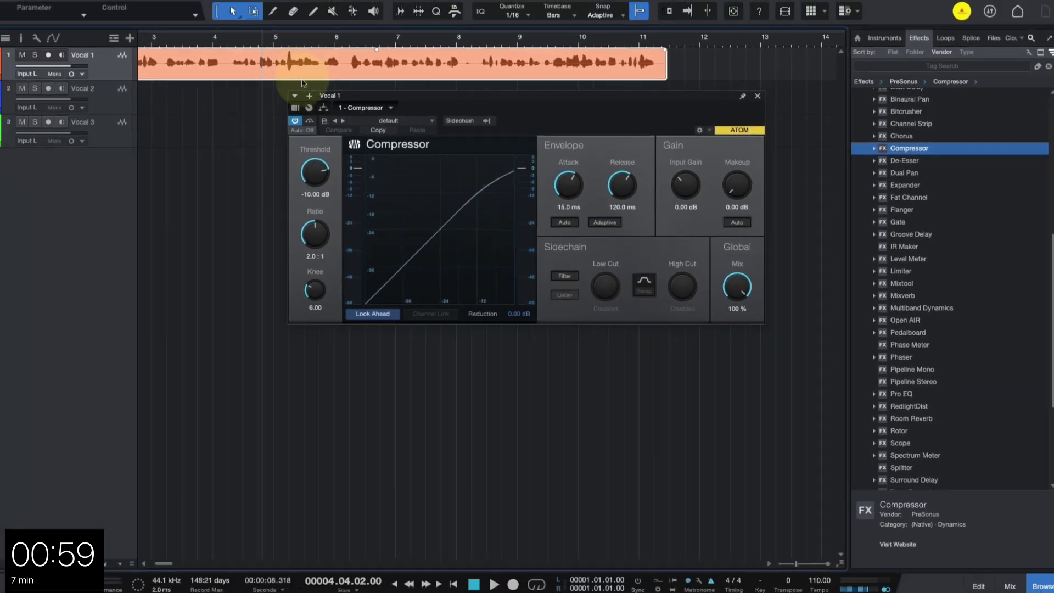
left_click_drag(224, 167, 217, 188)
left_click_drag(307, 175, 312, 207)
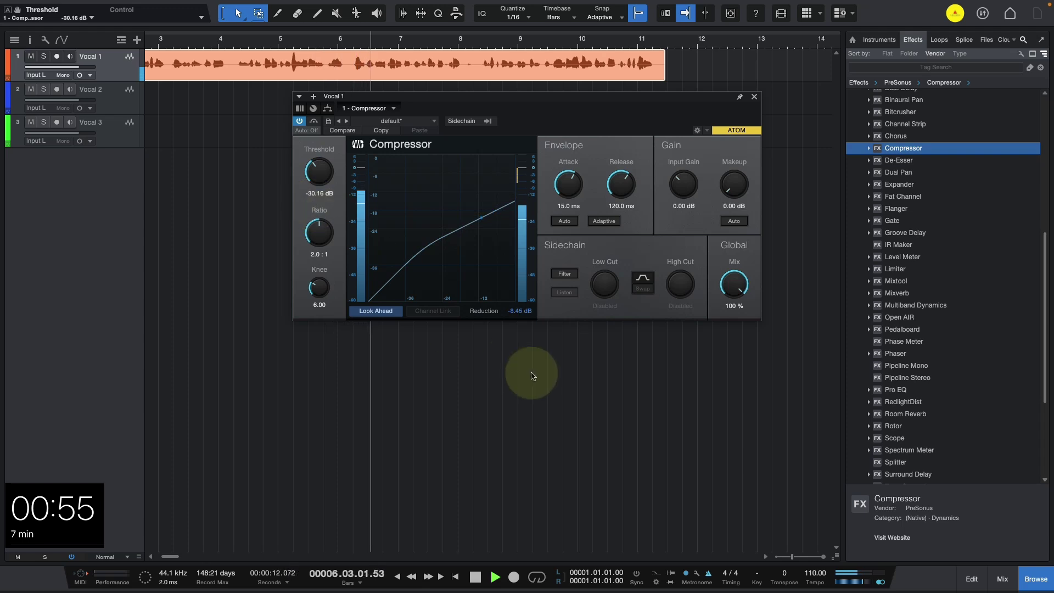
Audition the compressed vocal, then return to zero and move the take to start at bar 1
left_click(477, 577)
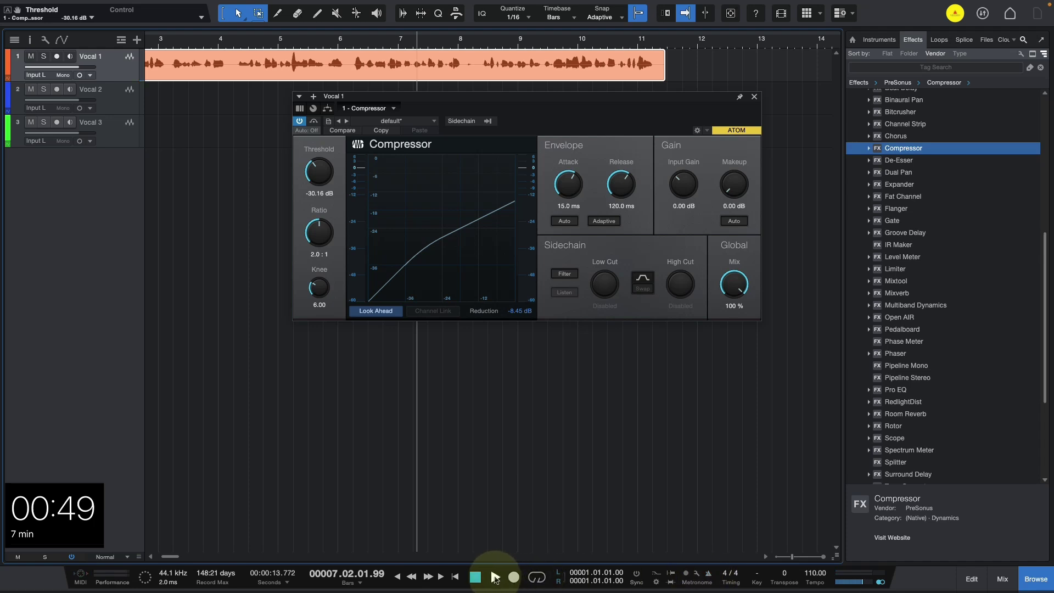
left_click(496, 578)
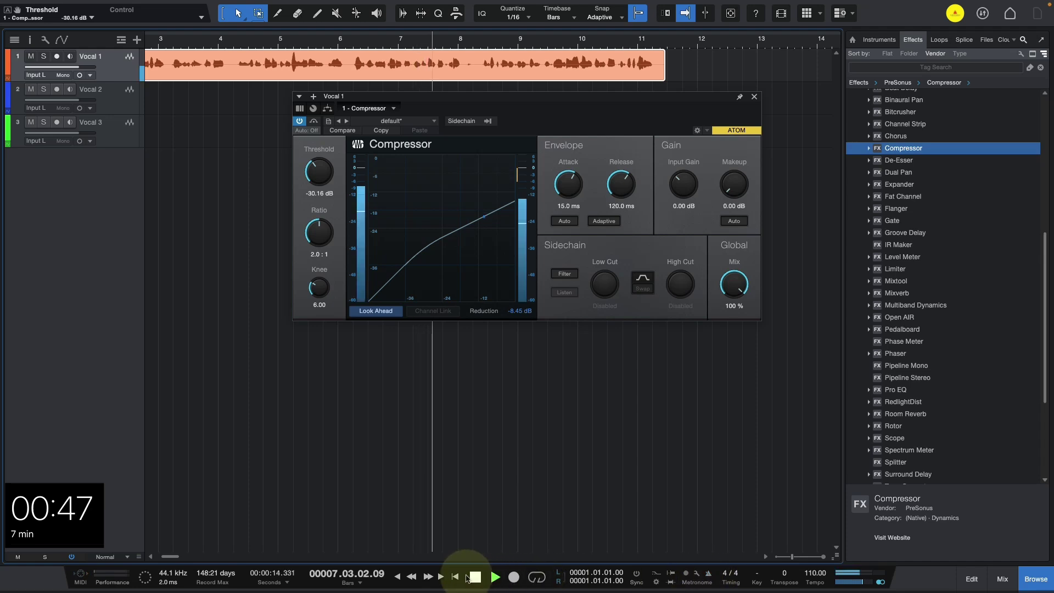
left_click(476, 578)
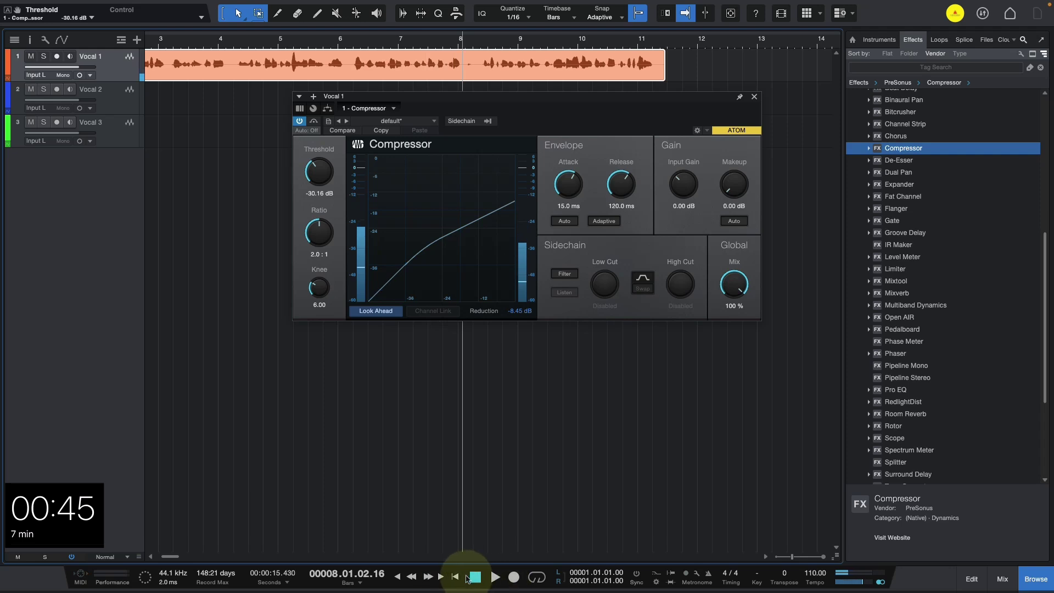
left_click(456, 578)
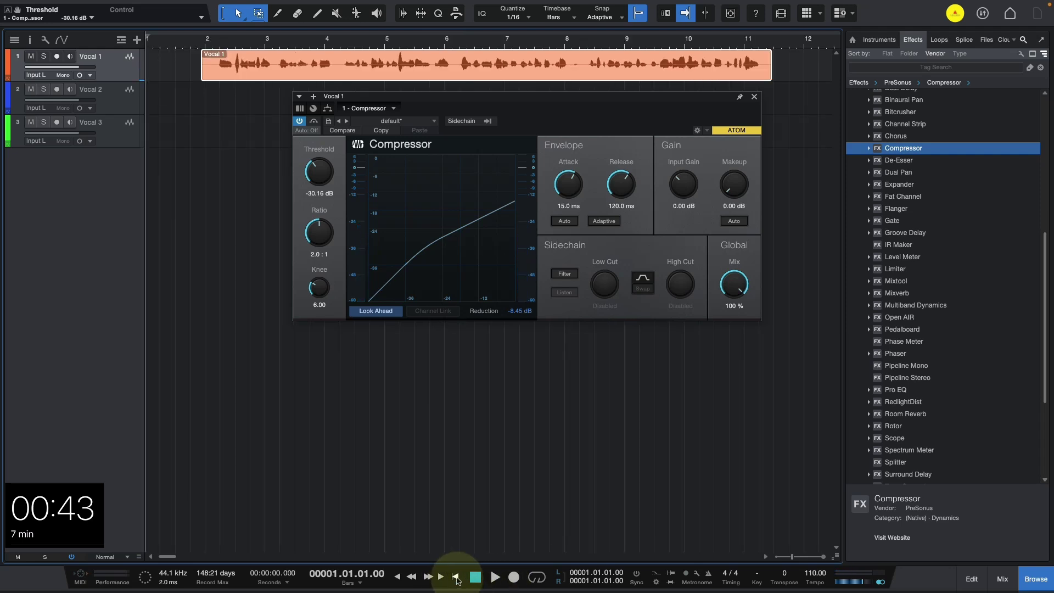
left_click_drag(483, 81, 429, 88)
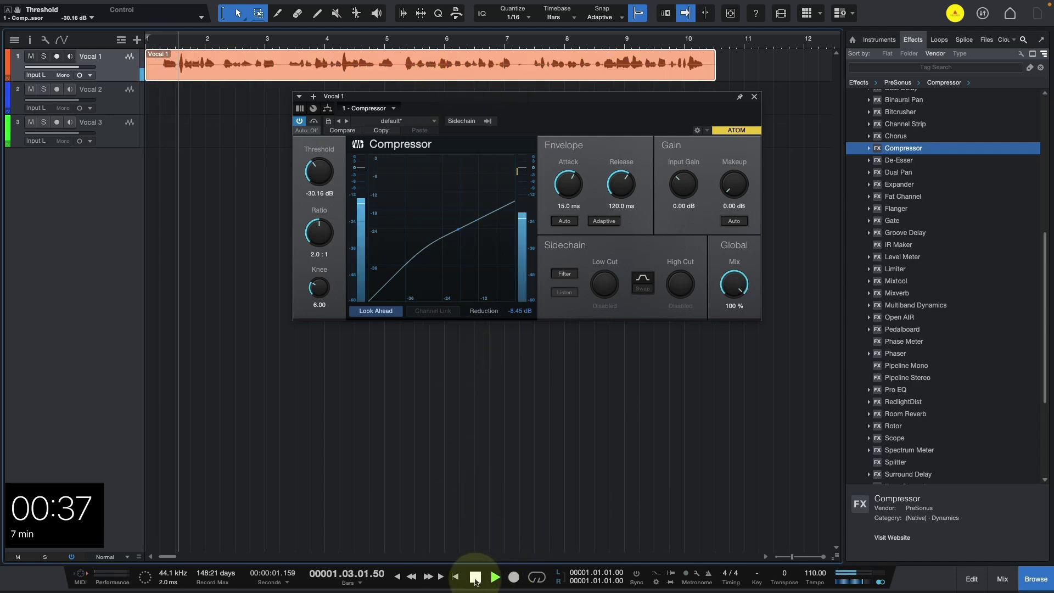
left_click(477, 579)
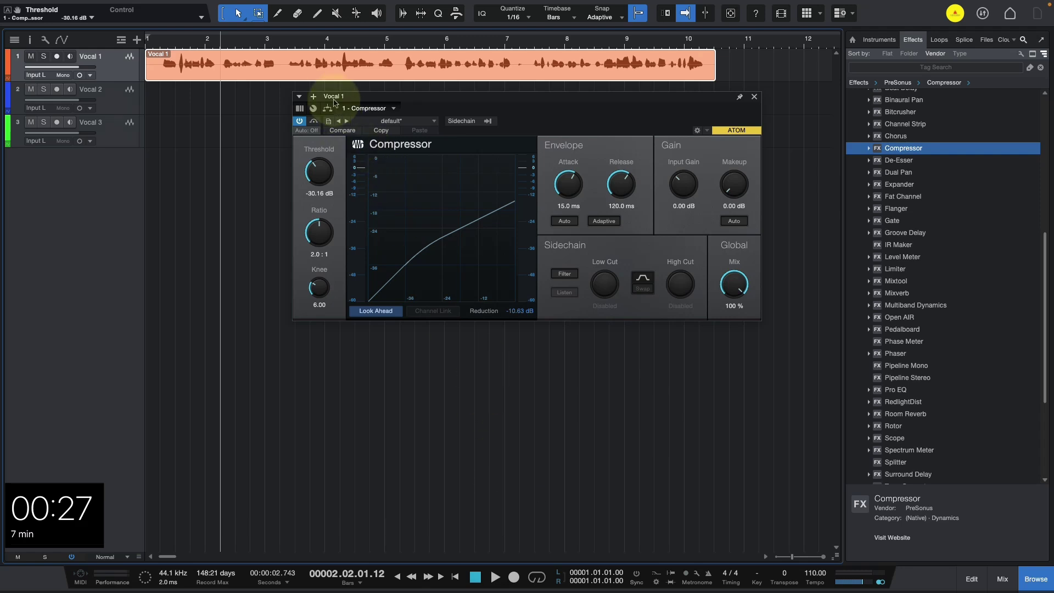
Split the Vocal 1 take at bar 3.2 and bar 2.25 into three events
left_click(281, 63)
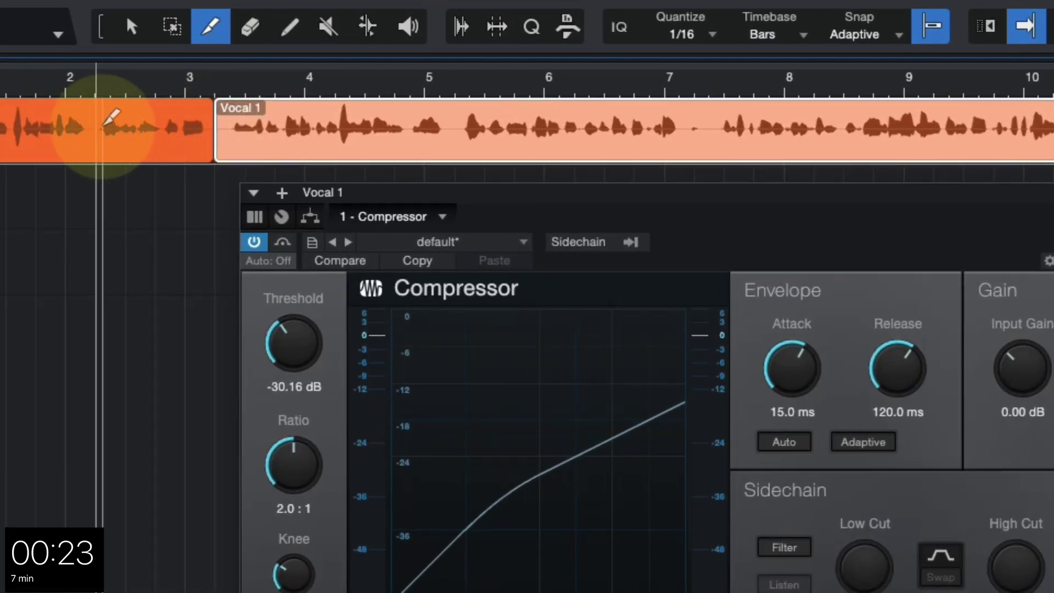
left_click(104, 125)
left_click(203, 34)
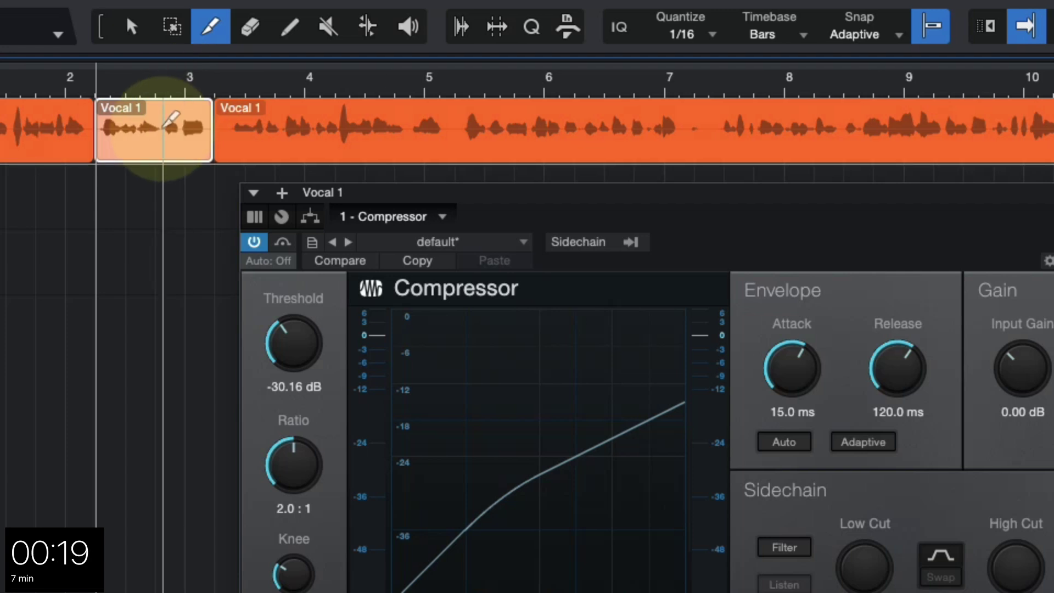
Mute the middle event between bars 2.2 and 3.2 and play from bar 2 to check it
left_click(329, 28)
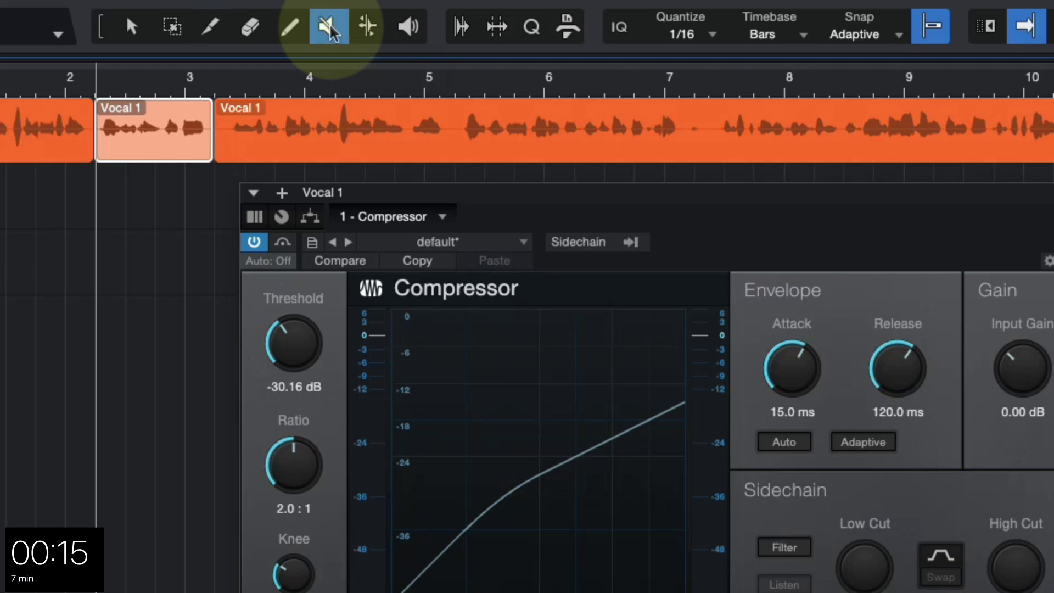
left_click(126, 135)
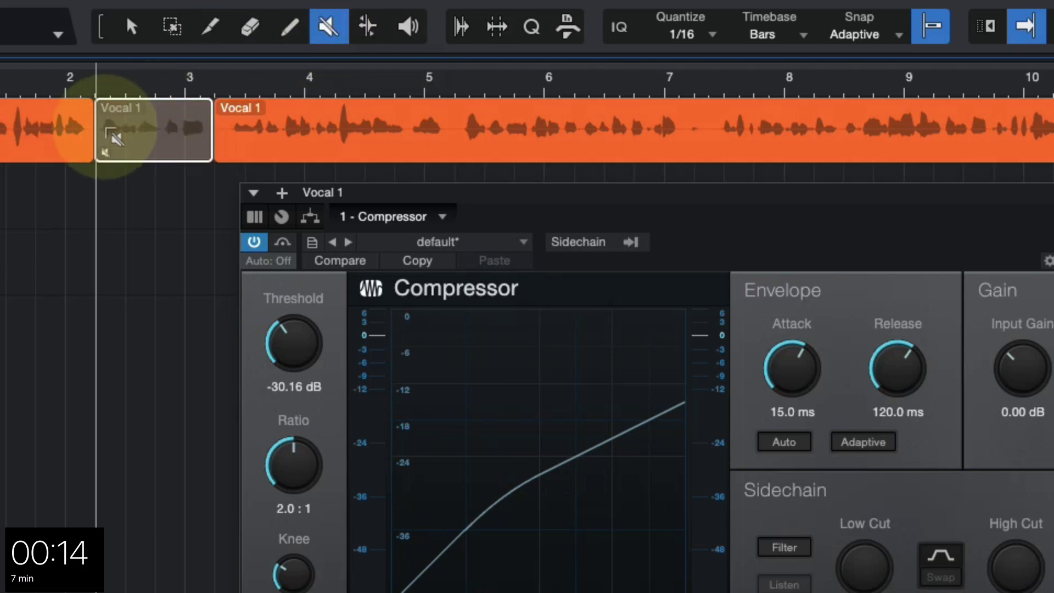
left_click(58, 77)
key("space")
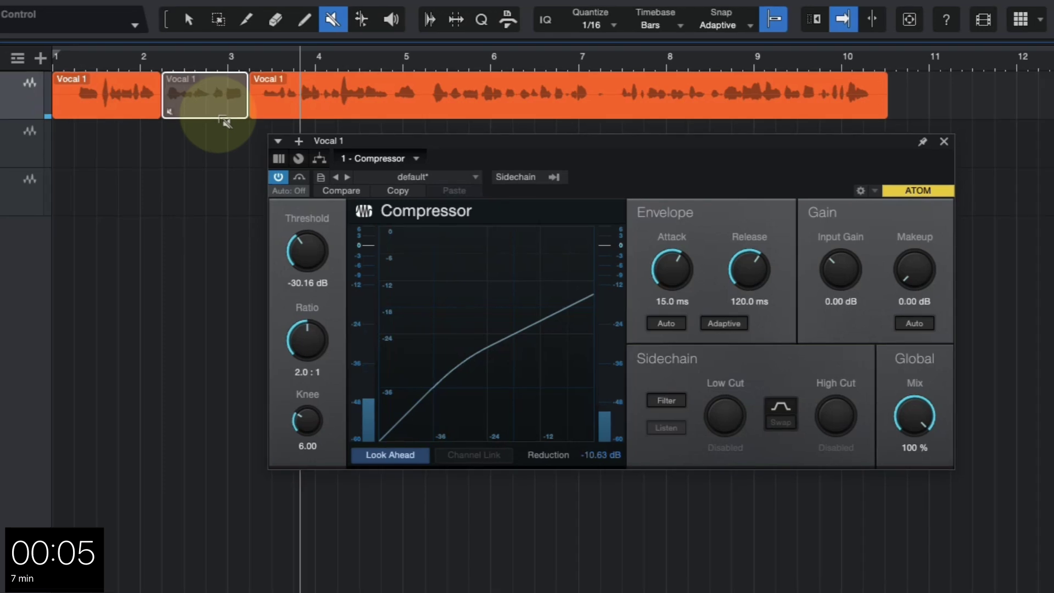
key("space")
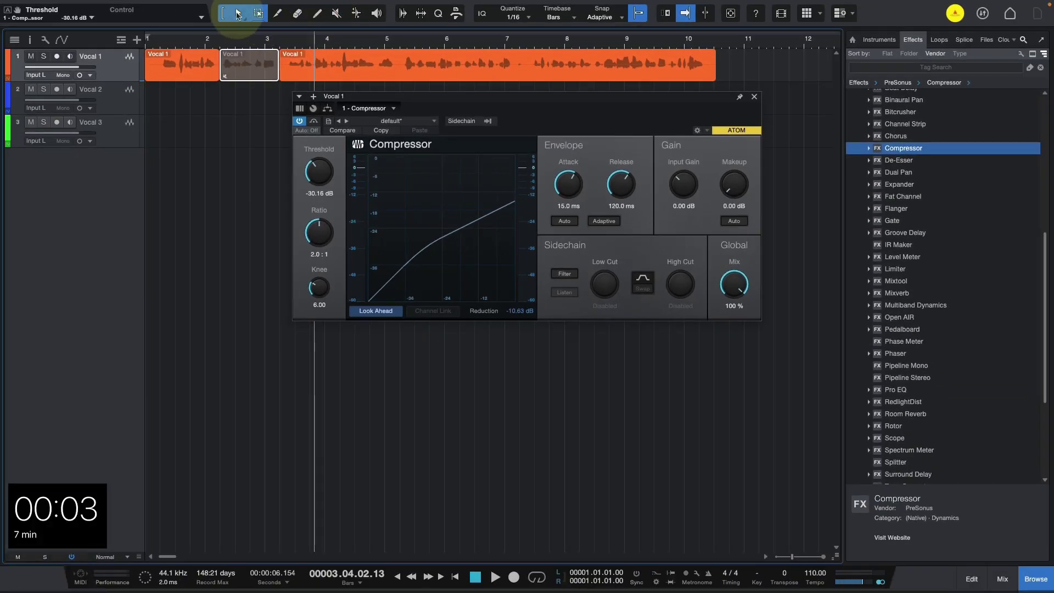
Close the Compressor editor, show the mixer in place of the browser, and reopen Vocal 1's Compressor
left_click(754, 97)
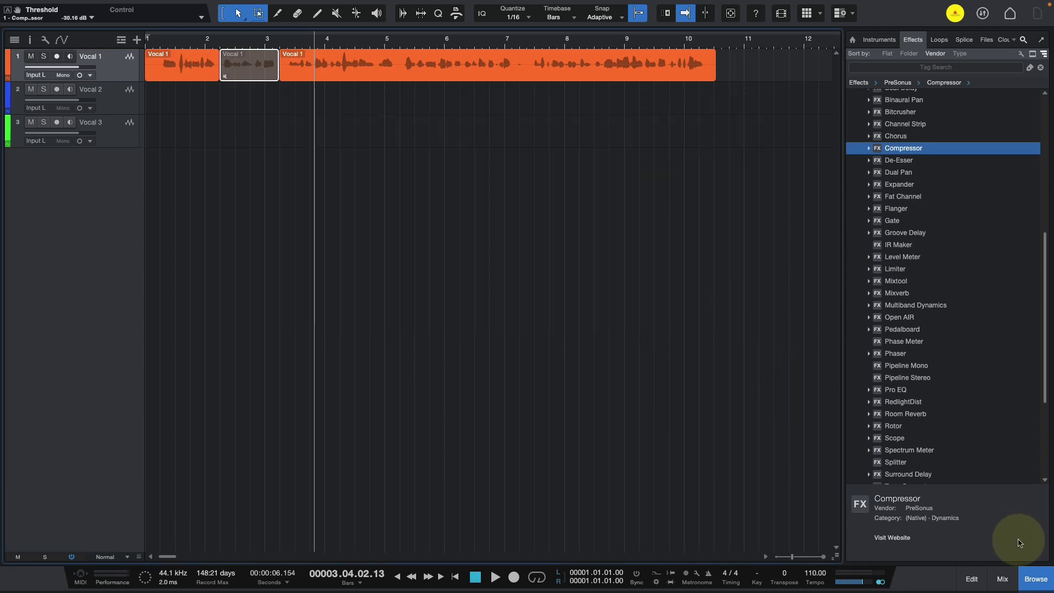
left_click(1036, 578)
left_click(1003, 579)
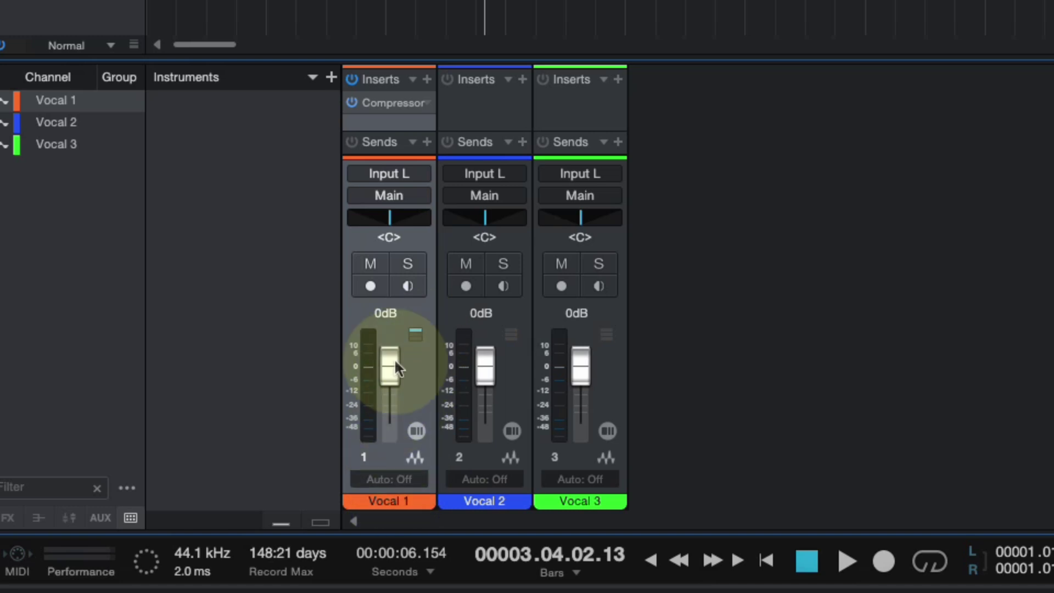
left_click(430, 105)
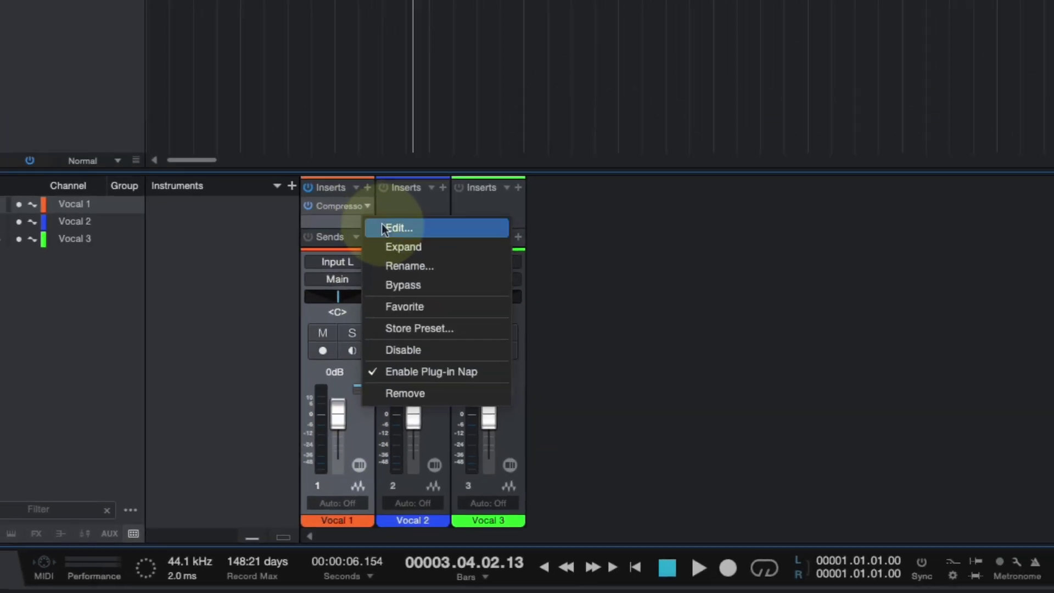
left_click(385, 228)
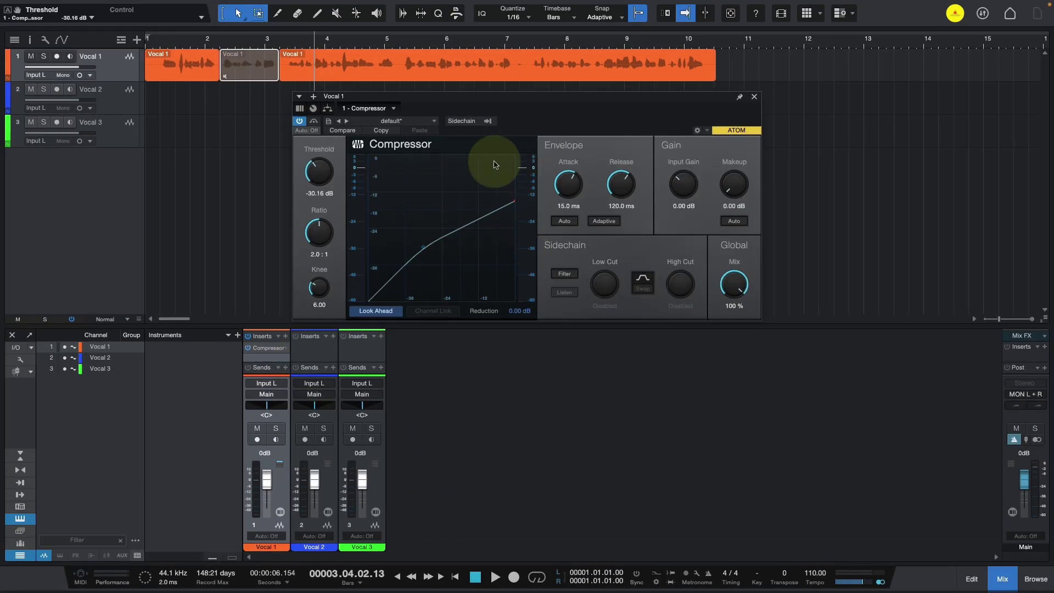